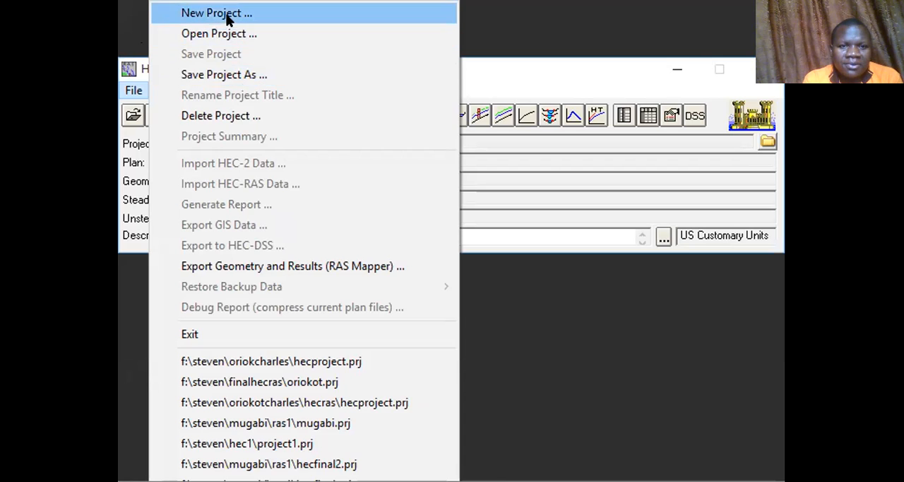
Start a new project and choose the NyamwambaHECRAS folder on drive F as its location.
click(228, 20)
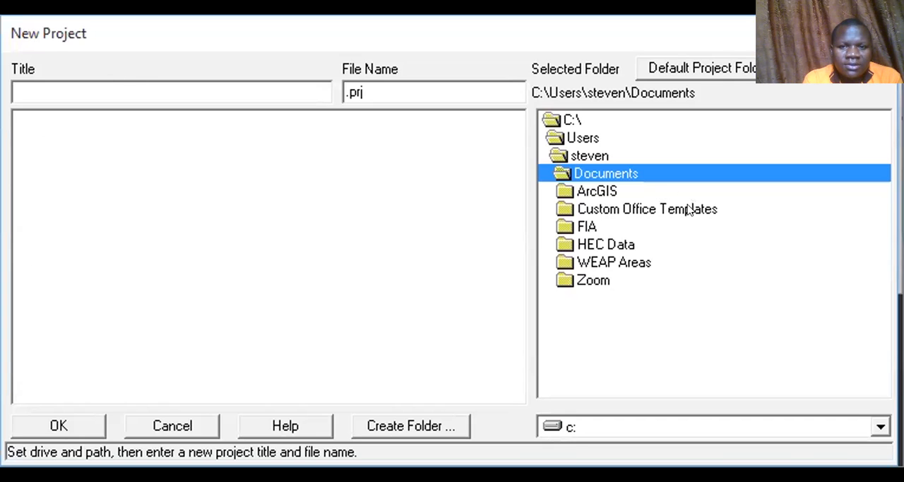
click(633, 435)
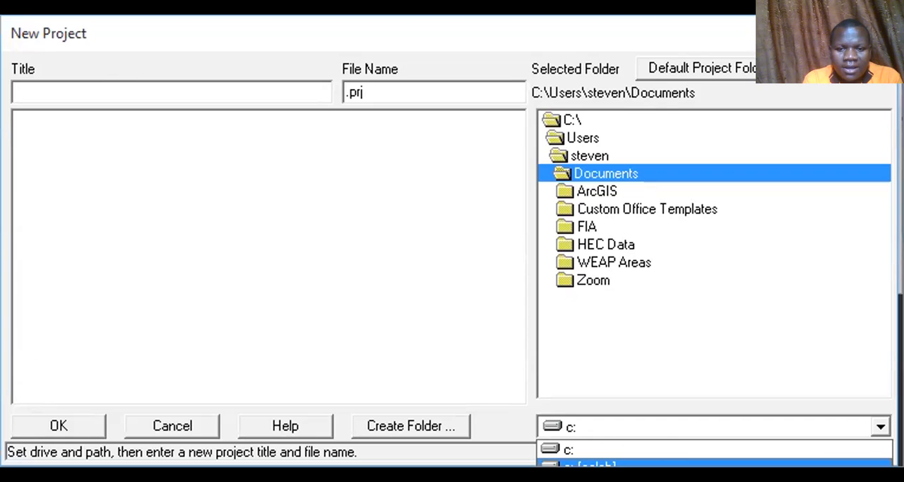
click(713, 479)
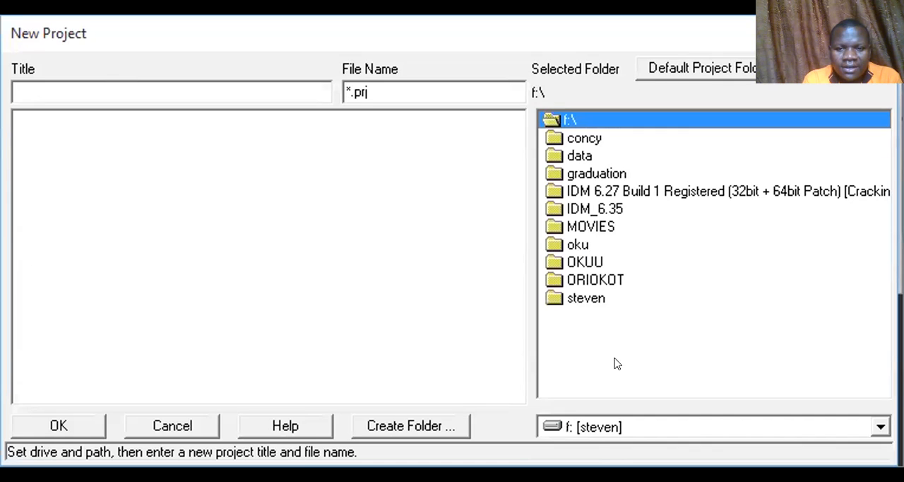
double_click(594, 296)
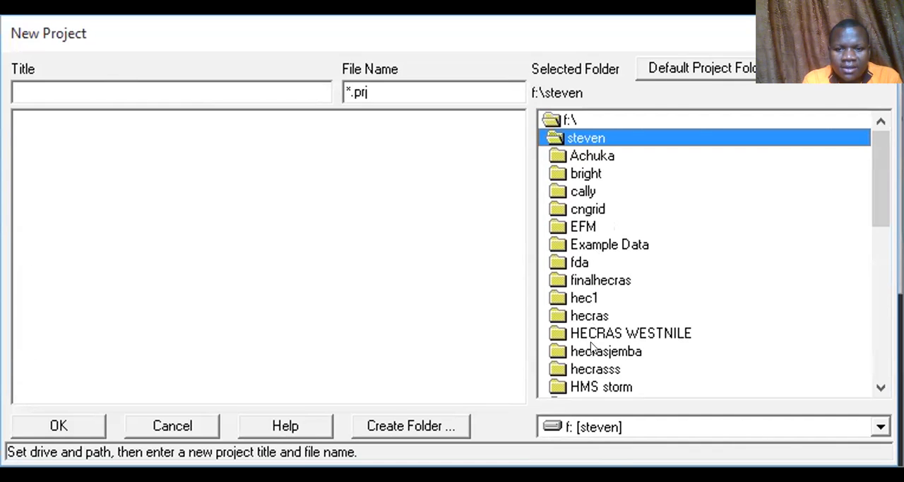
drag(873, 193, 873, 288)
double_click(653, 332)
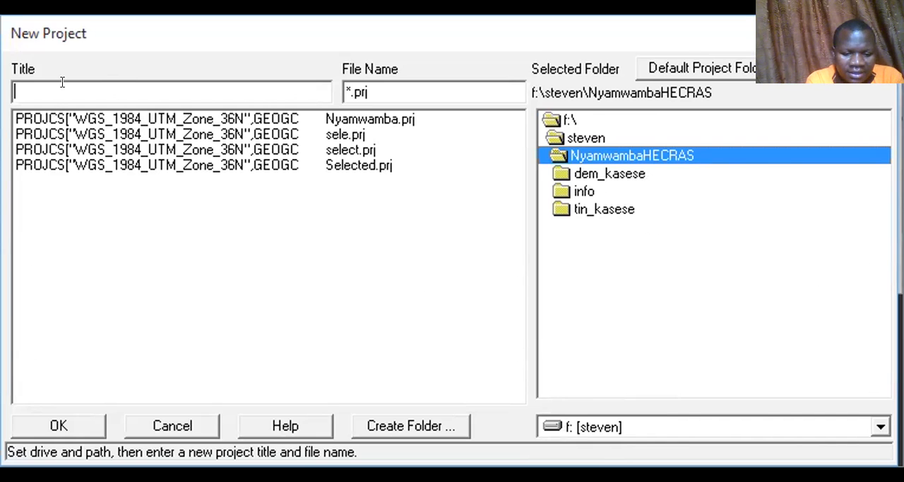
text(HECRAS1)
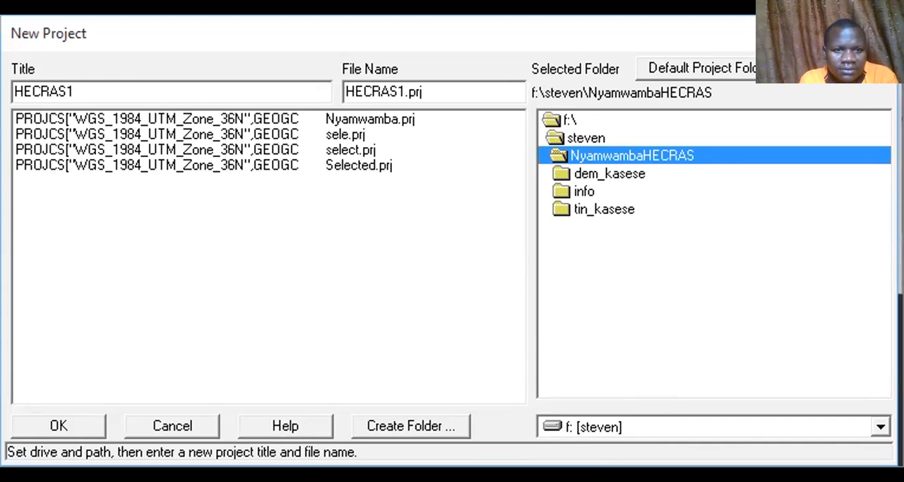
key(BackSpace)
key(BackSpace)
key(BackSpace)
key(BackSpace)
key(BackSpace)
key(BackSpace)
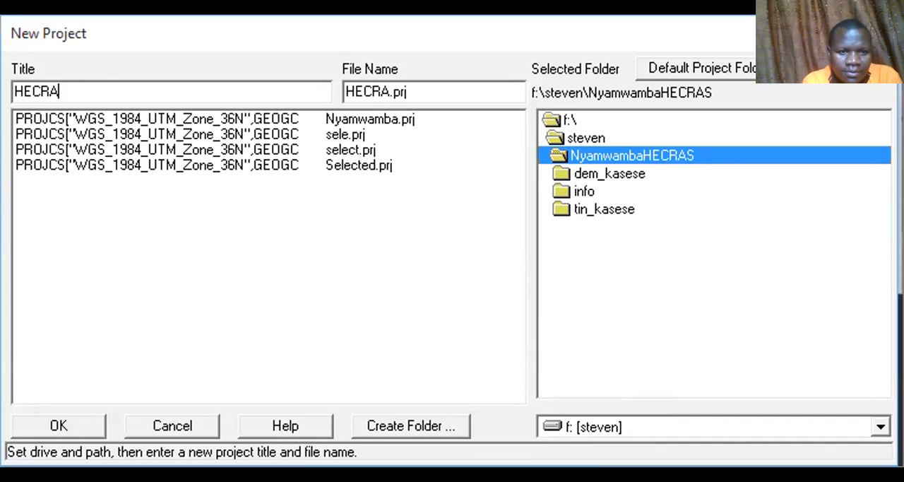
Title the new project Hecproject1 and confirm its creation.
text(ec)
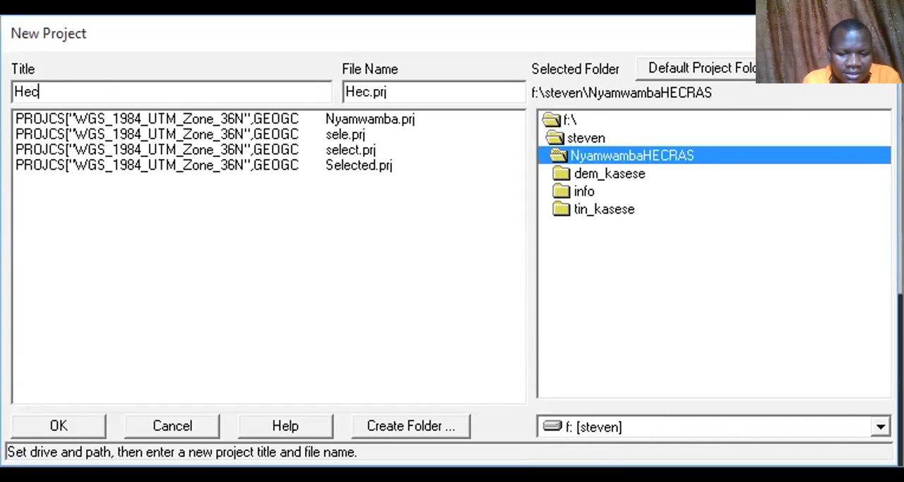
text(project1)
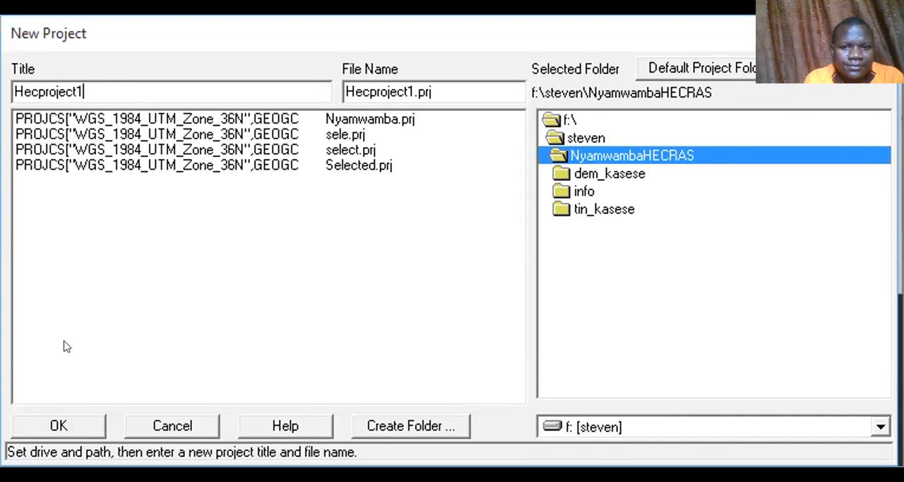
click(62, 424)
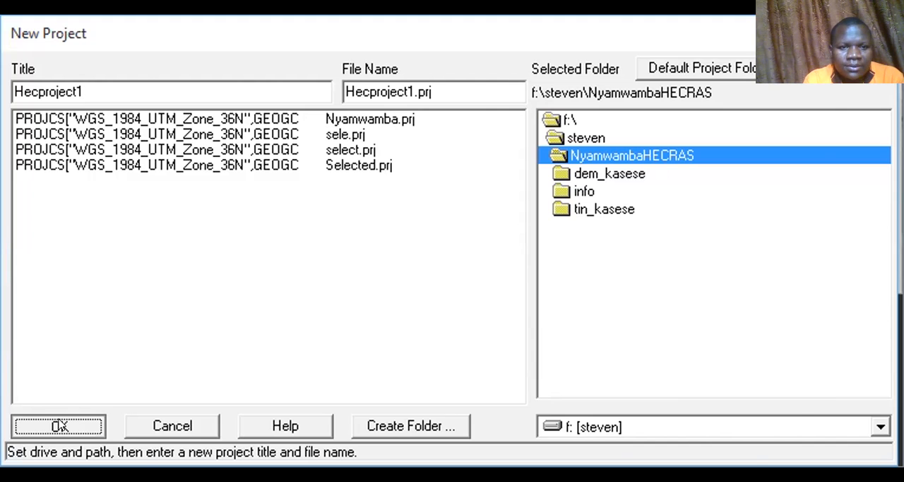
click(554, 340)
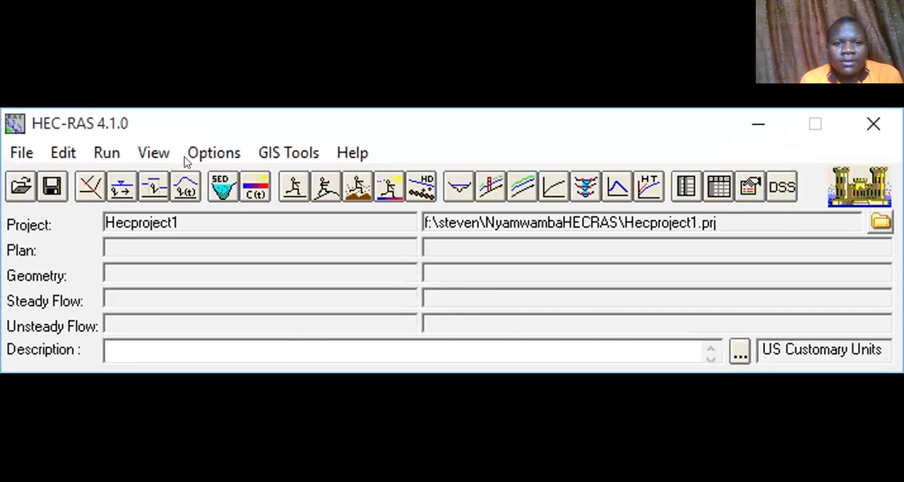
Open the geometric data editor and select GIS2RAS.RASImport.sdf as the geometry file to import.
click(62, 152)
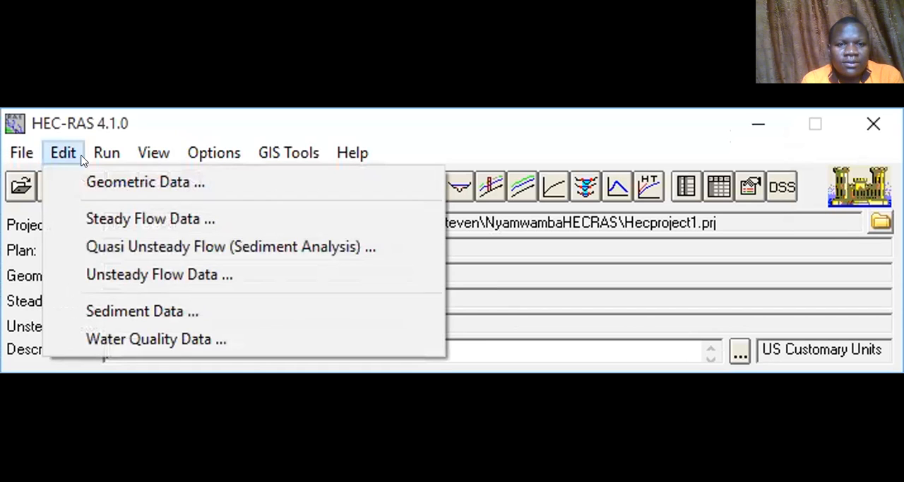
click(88, 177)
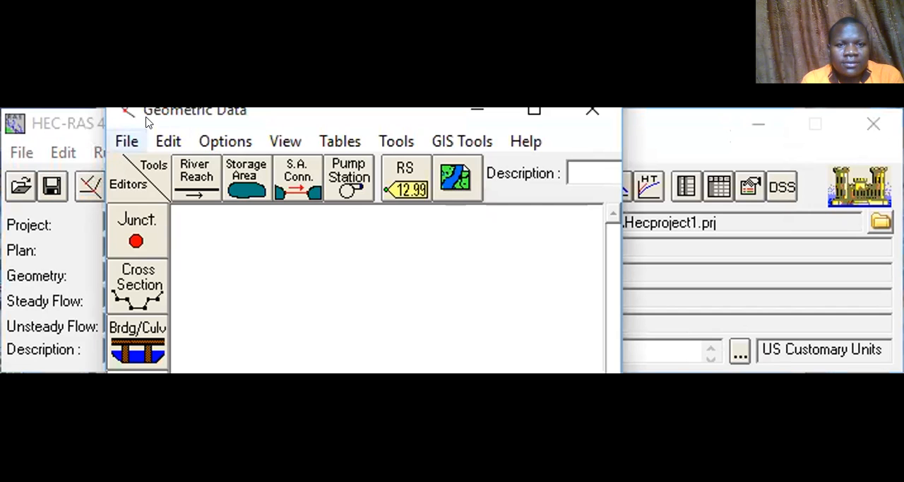
click(125, 140)
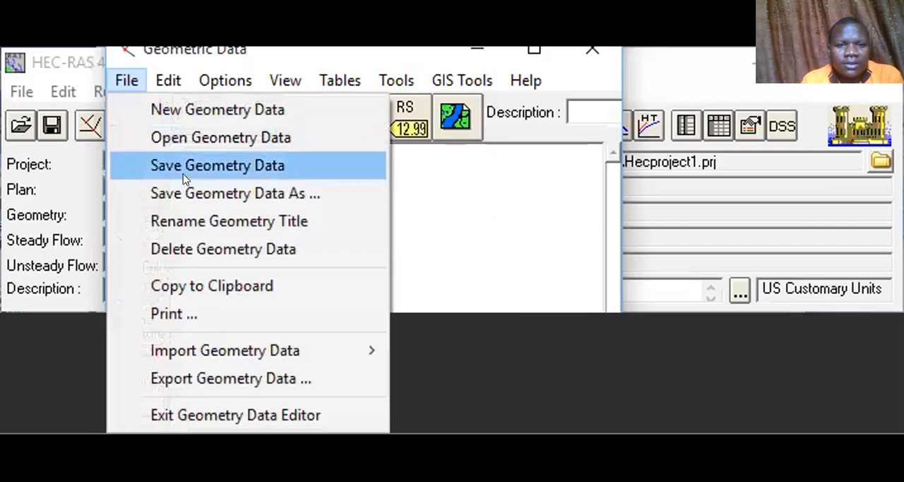
mouse_move(333, 358)
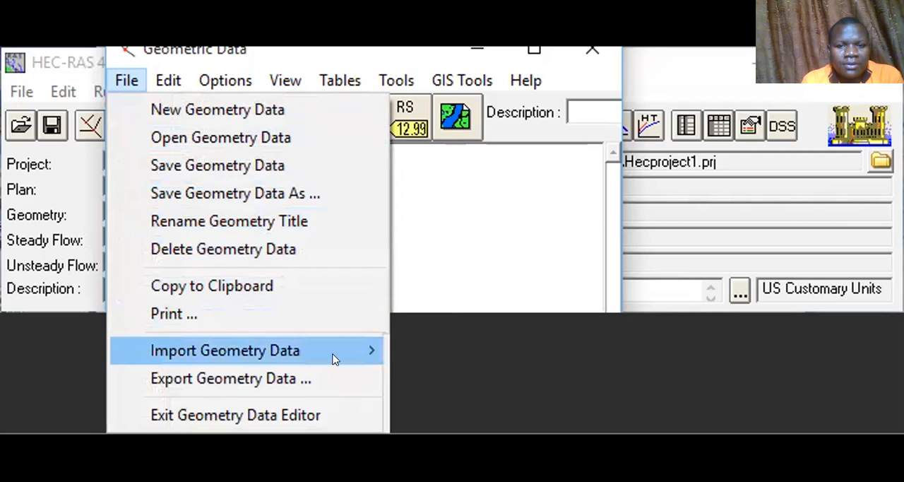
click(446, 345)
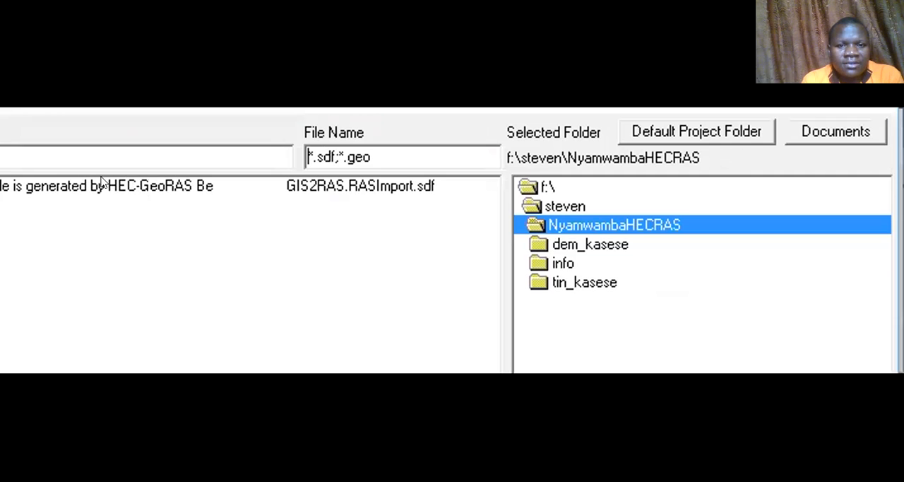
click(104, 185)
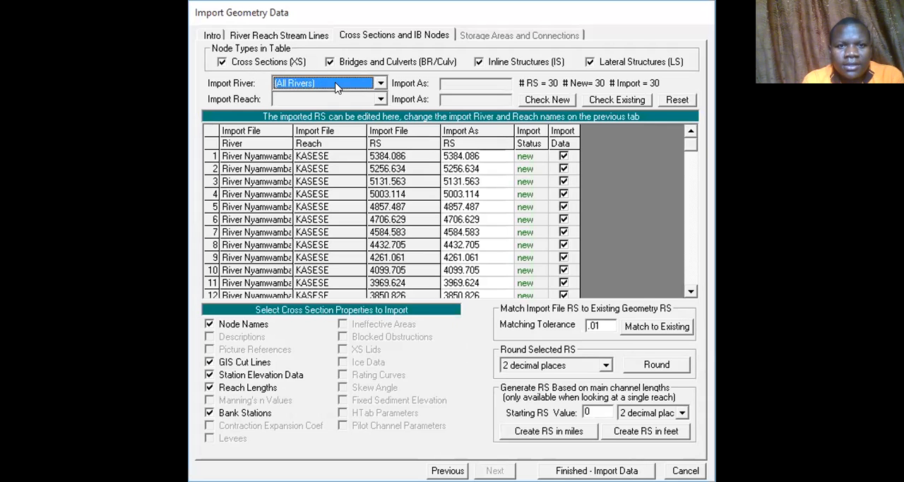
Choose River Nyamwamba and reach KASESE for the cross-section import and finish importing the data.
click(381, 84)
click(311, 107)
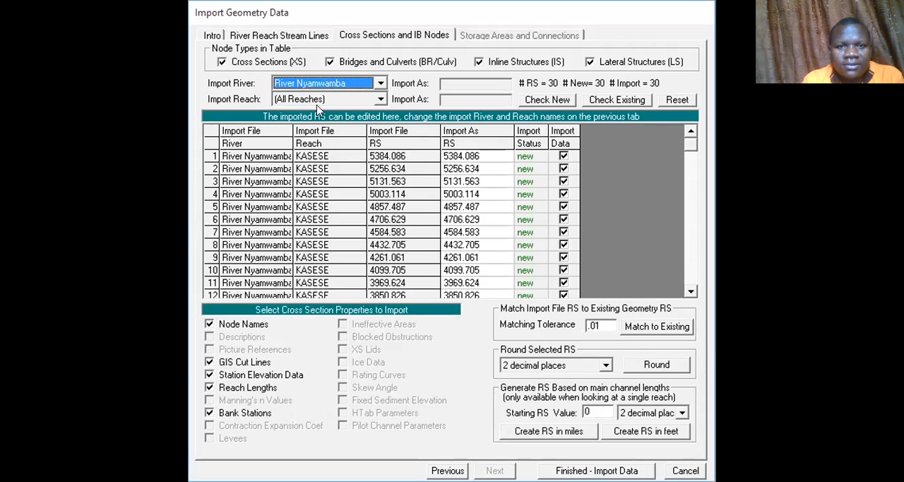
click(354, 100)
click(296, 123)
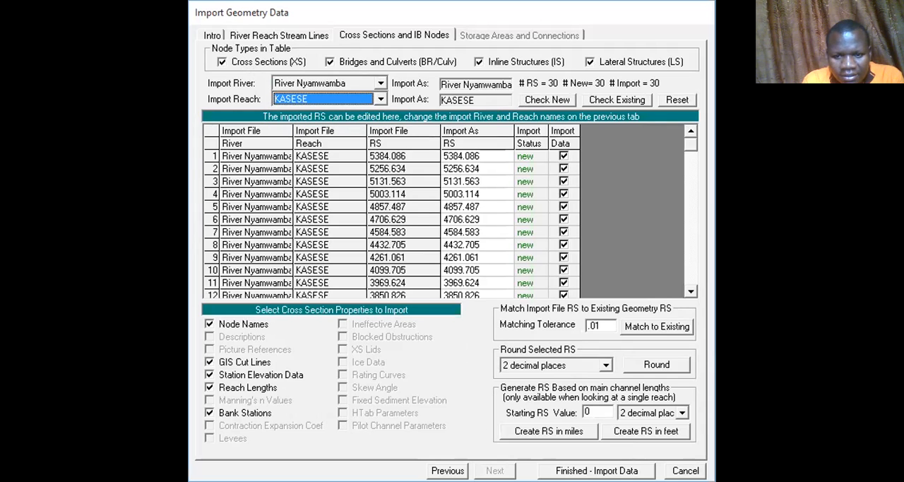
click(597, 471)
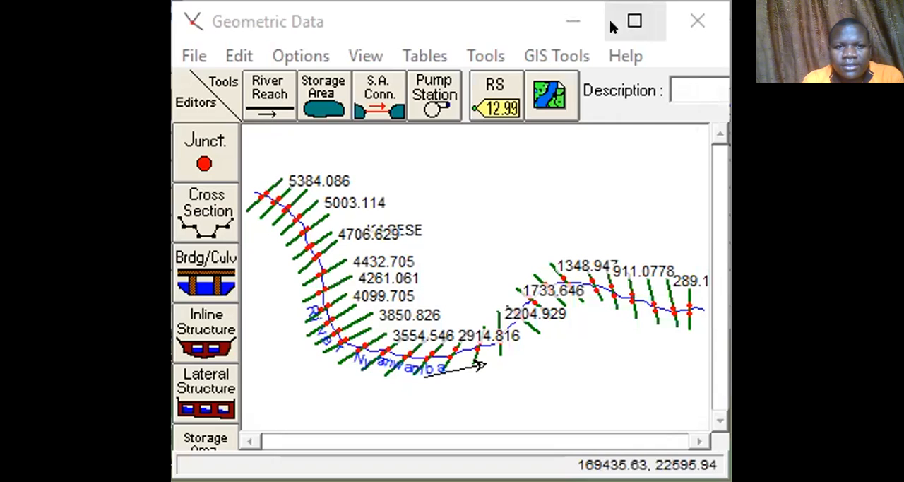
Maximize the geometry editor and open the table of Manning's n or k values for the imported cross sections.
click(633, 22)
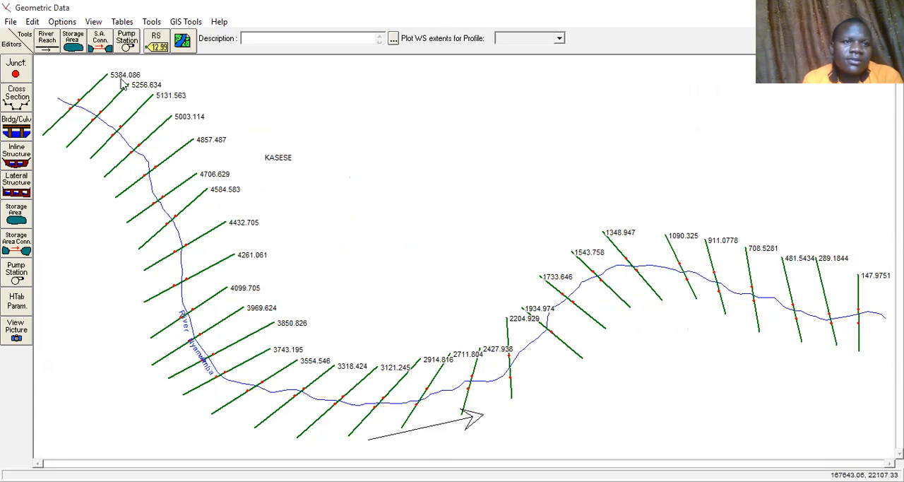
click(32, 22)
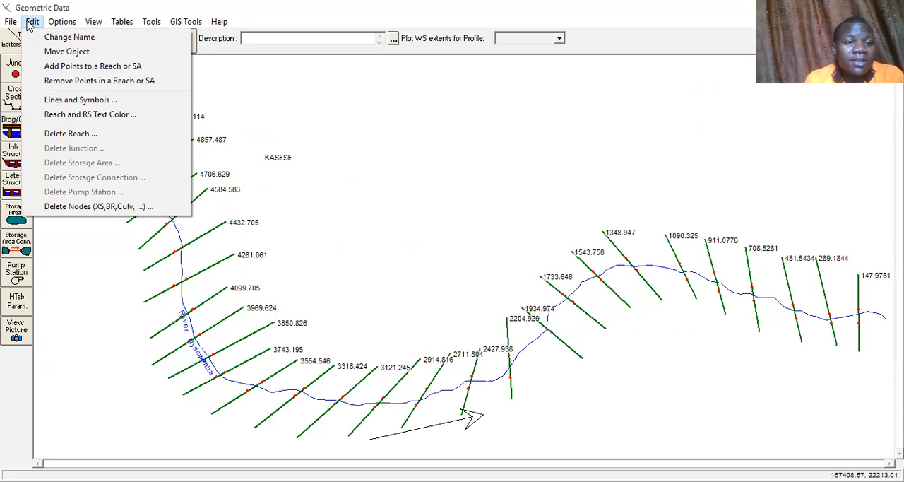
mouse_move(60, 26)
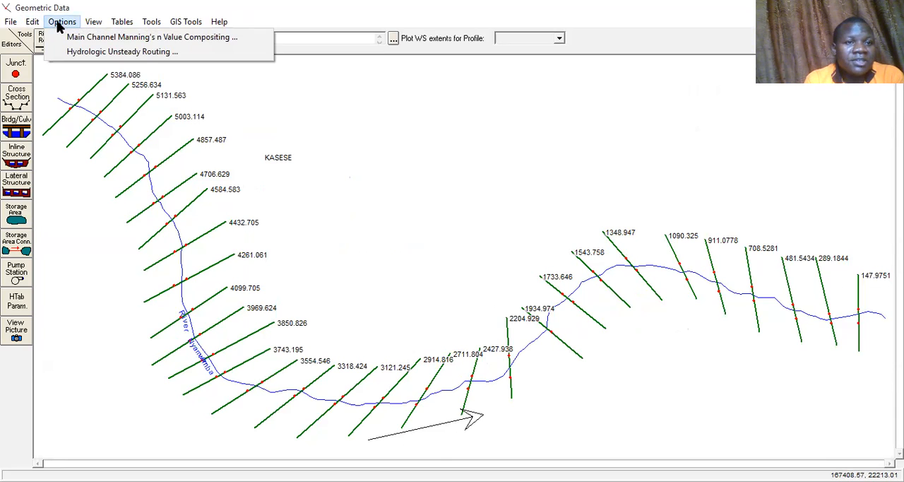
mouse_move(92, 29)
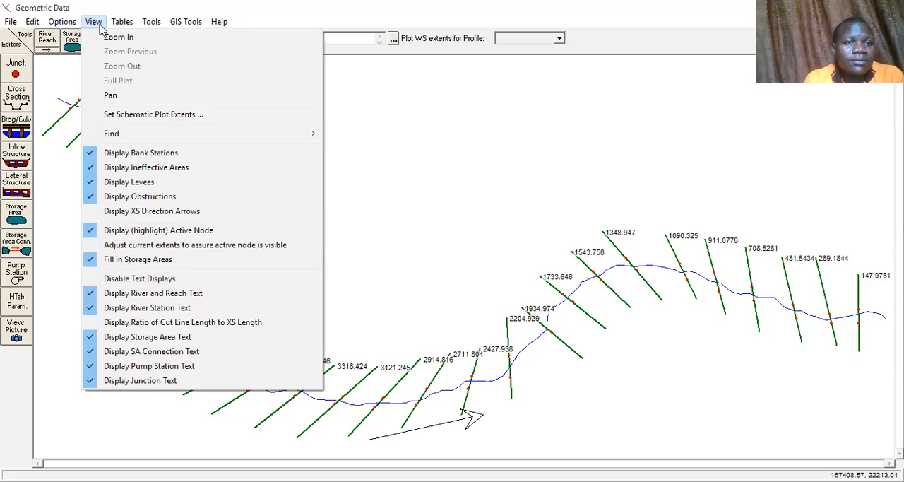
mouse_move(122, 24)
click(139, 39)
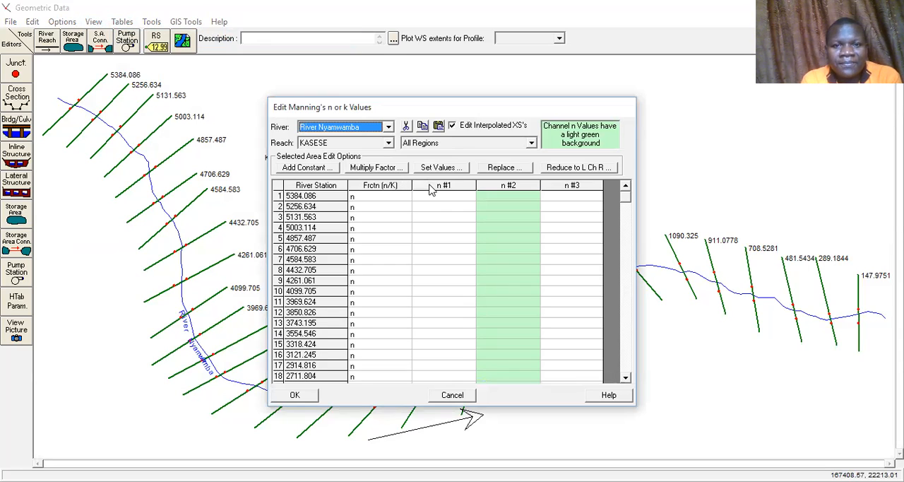
Set the n #1 Manning's value to 0.0243 for all river stations.
click(438, 186)
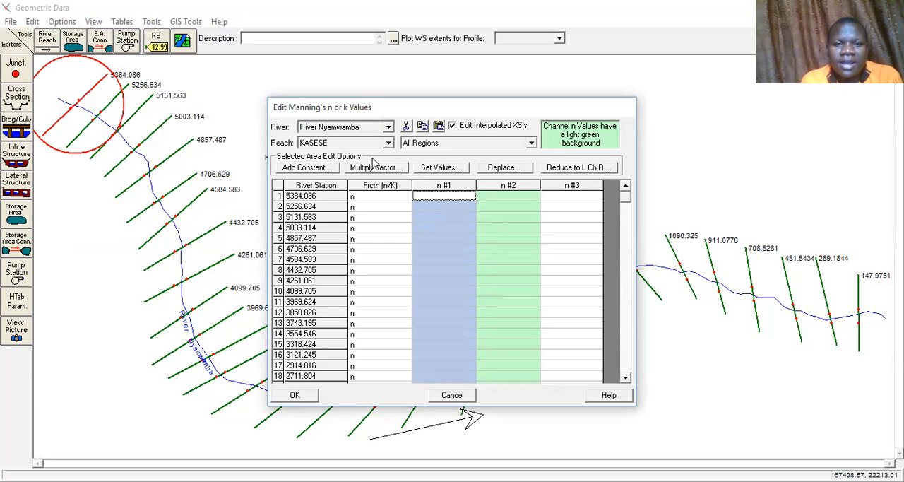
click(436, 172)
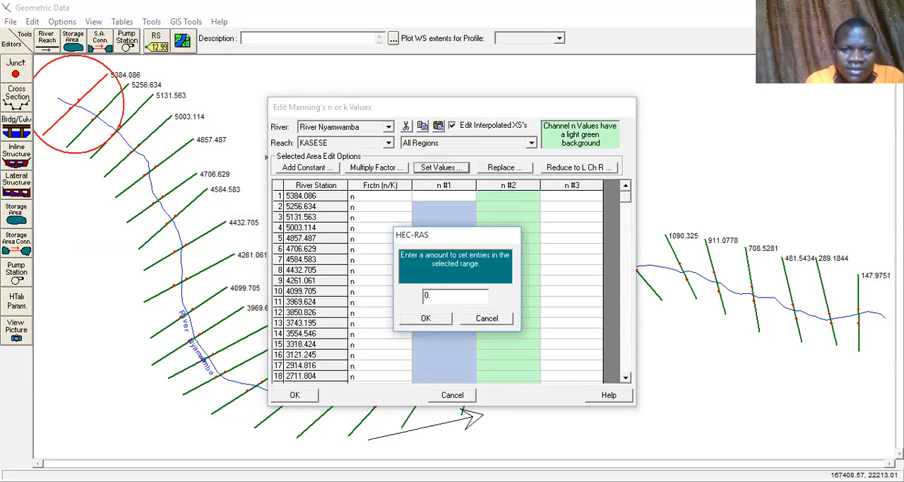
text(0.0243)
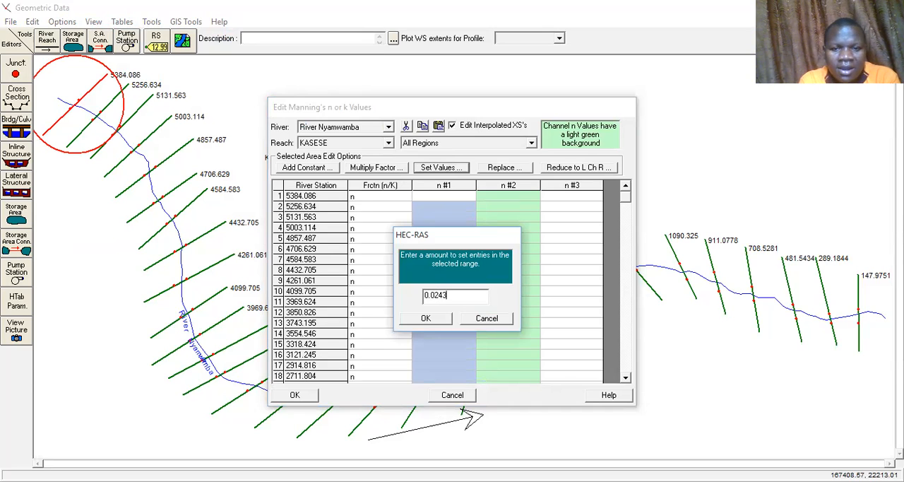
click(428, 317)
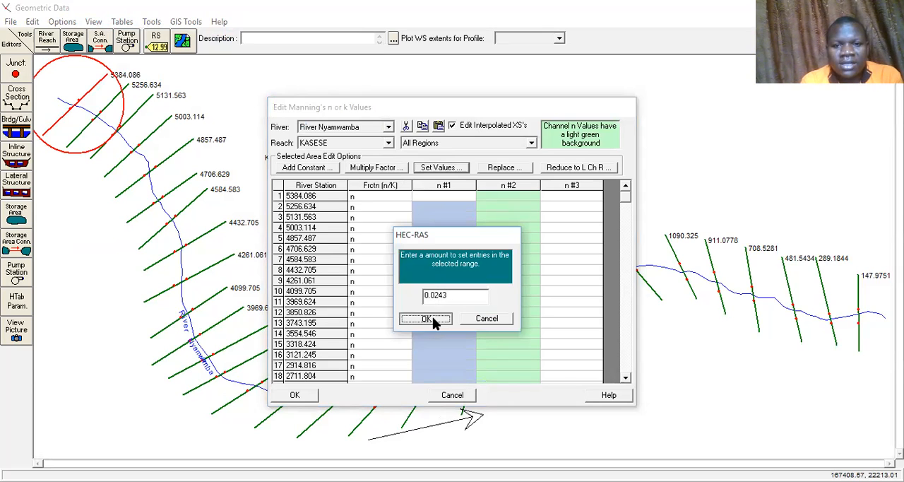
Set the n #2 main channel Manning's value to 0.03 for all river stations.
click(510, 186)
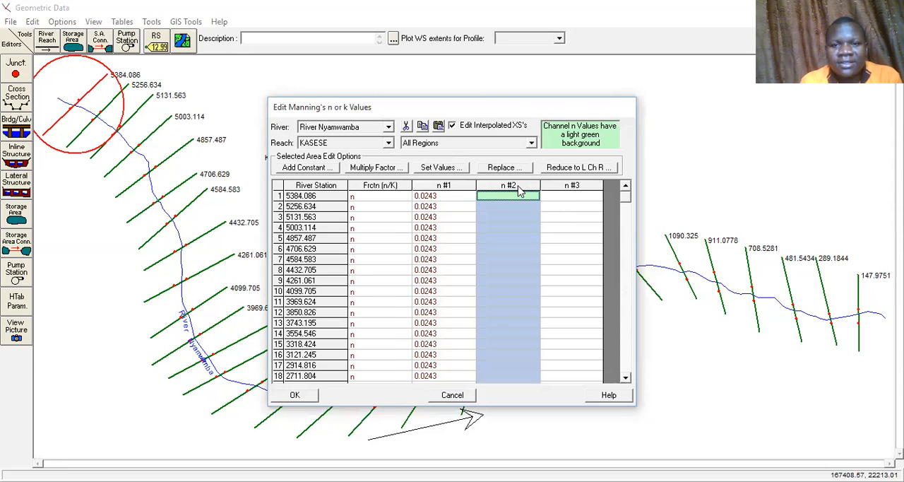
click(441, 167)
text(0.03)
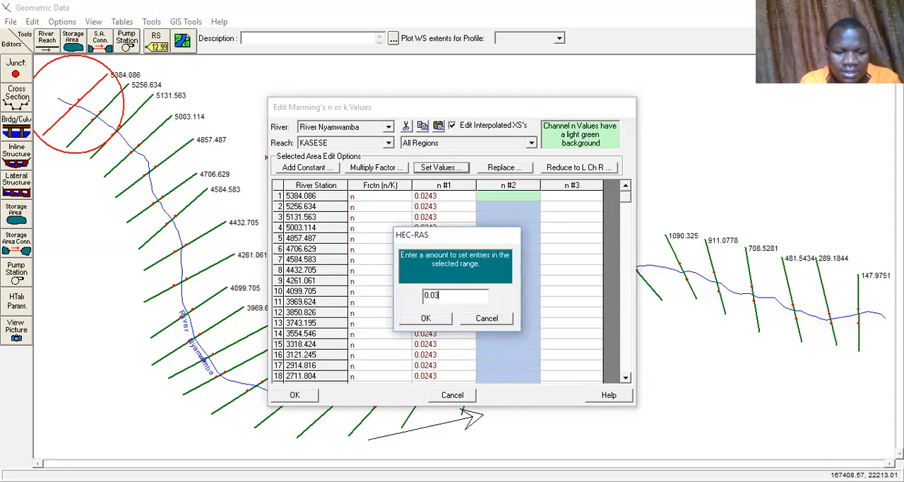
click(426, 317)
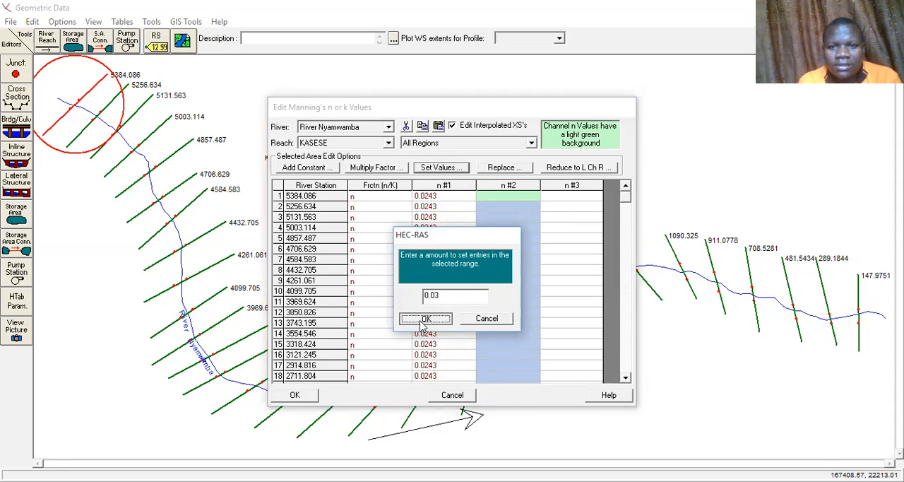
Set the n #3 Manning's value to 0.0234 for all river stations and accept the Manning's table.
click(571, 186)
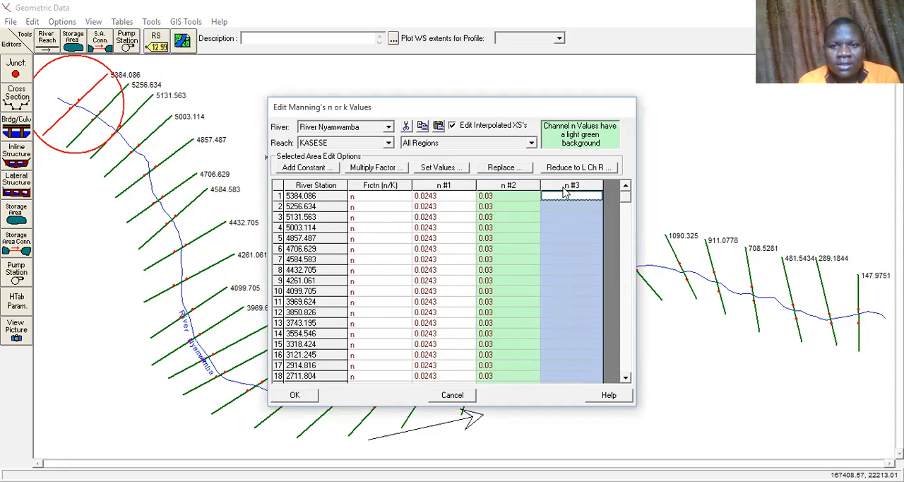
click(436, 168)
text(0.)
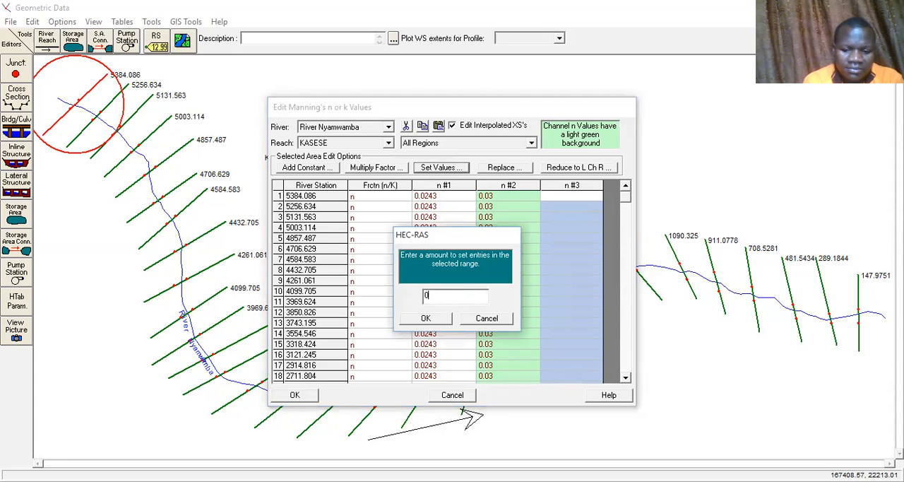
text(0234)
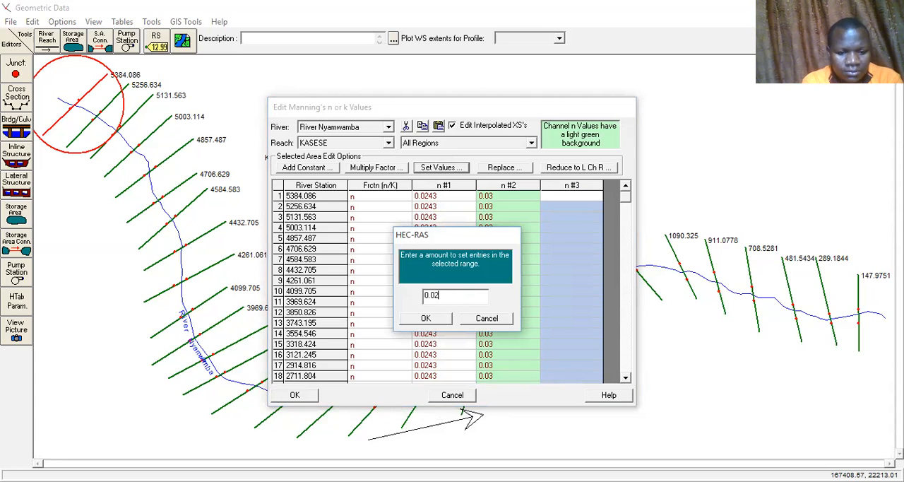
click(425, 318)
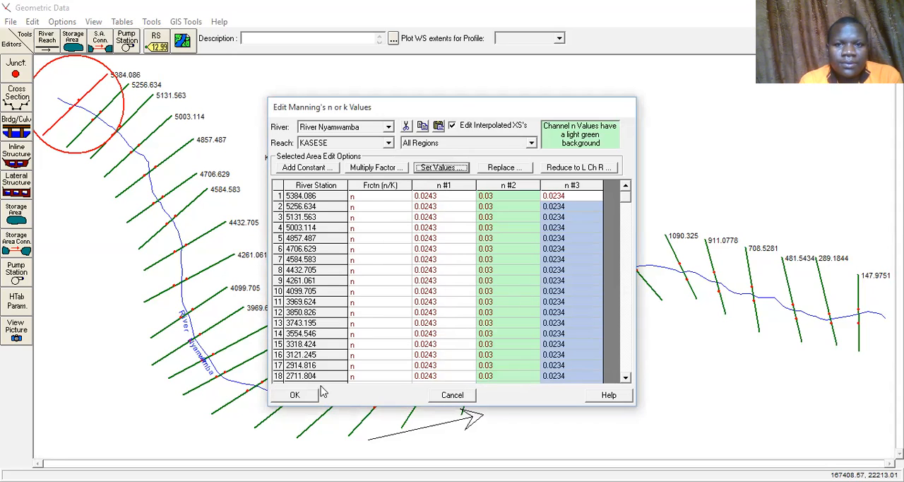
click(295, 396)
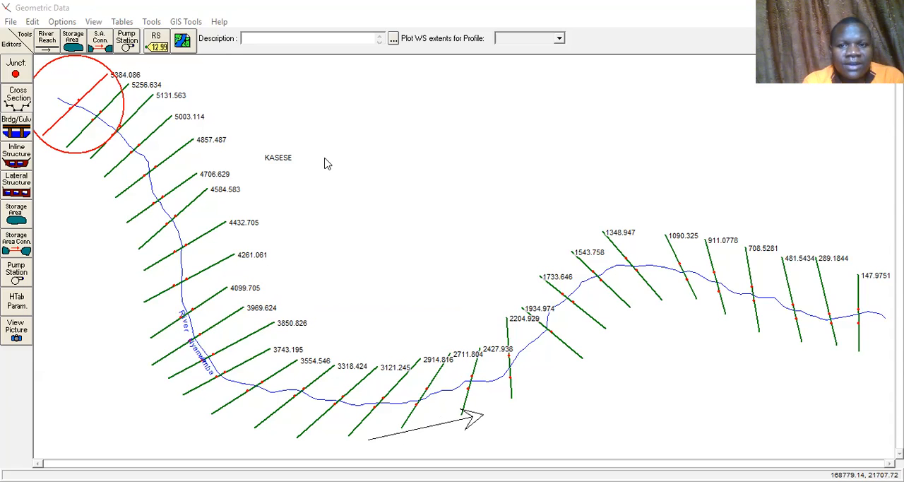
Open the Cross Section Points Filter and select all river stations of River Nyamwamba, reach KASESE, for filtering at multiple locations.
click(62, 22)
mouse_move(93, 23)
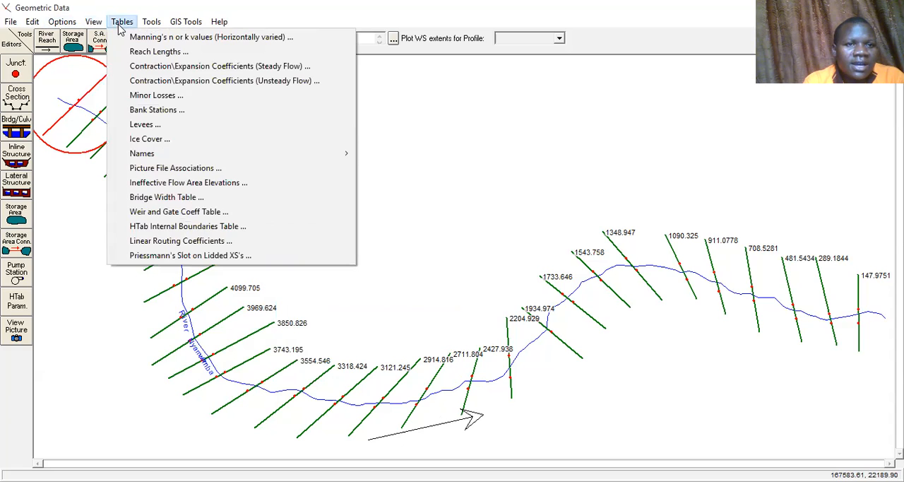
mouse_move(147, 27)
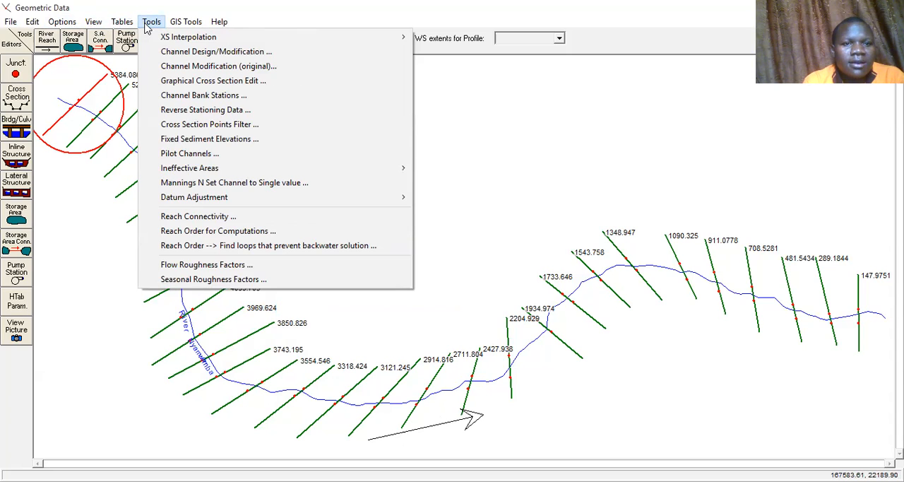
click(194, 126)
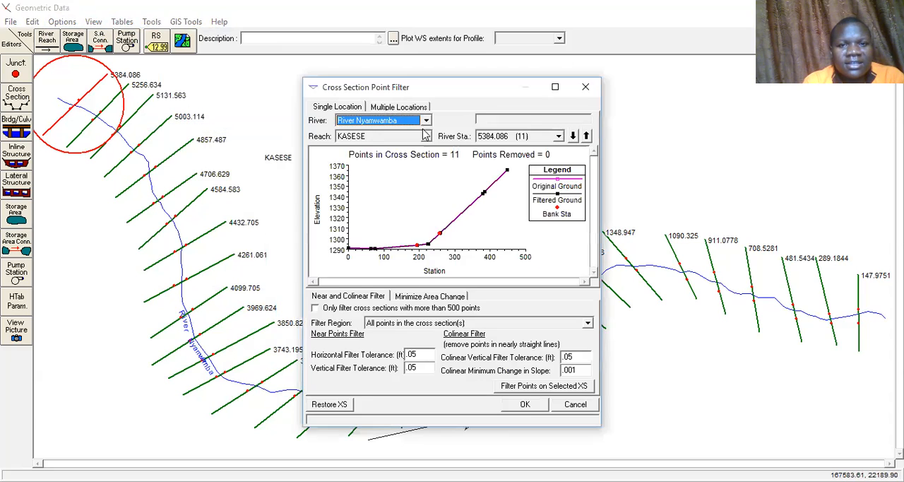
click(380, 107)
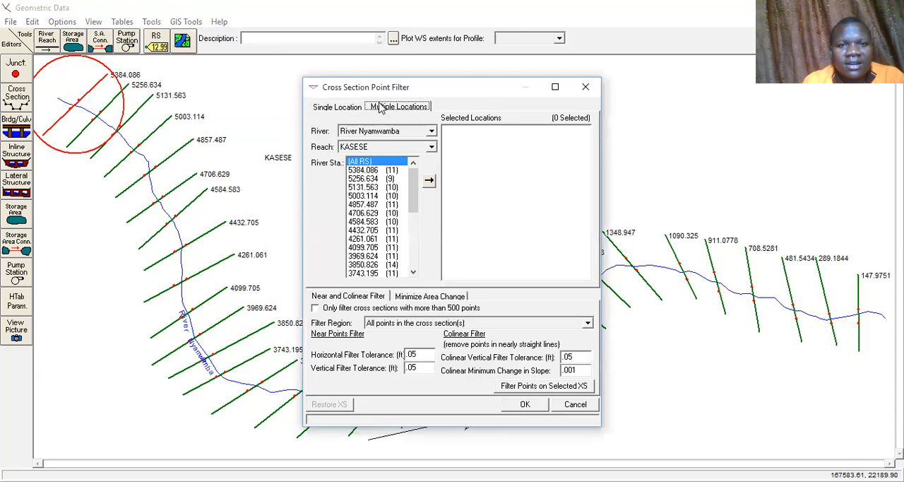
click(429, 183)
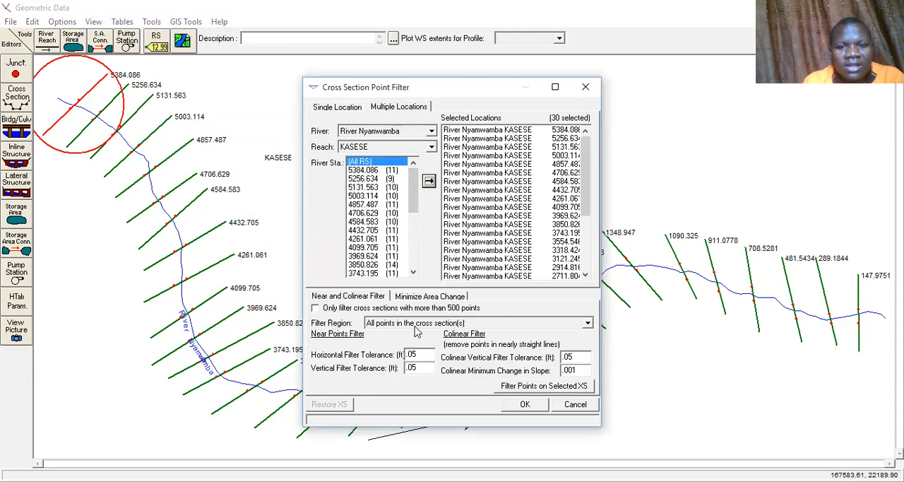
Filter the selected cross sections with Minimize Area Change, trimming down to 259 points, and accept the filter.
click(418, 299)
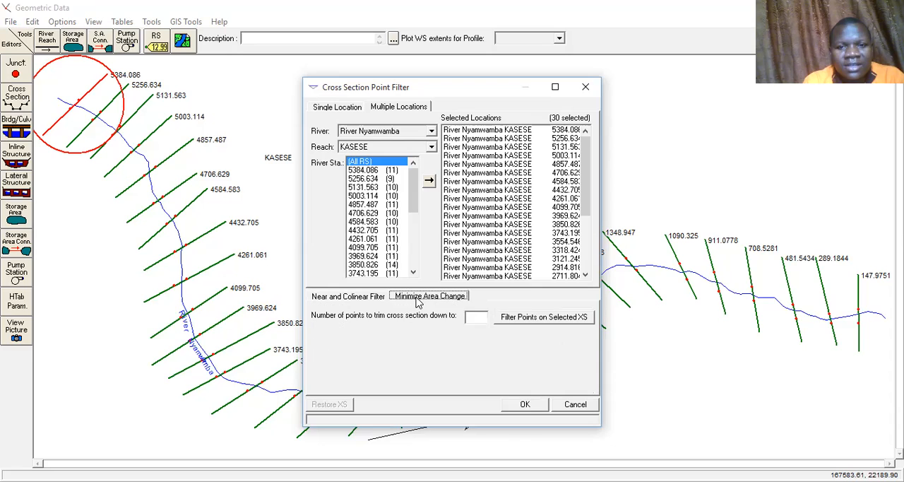
click(468, 316)
text(259)
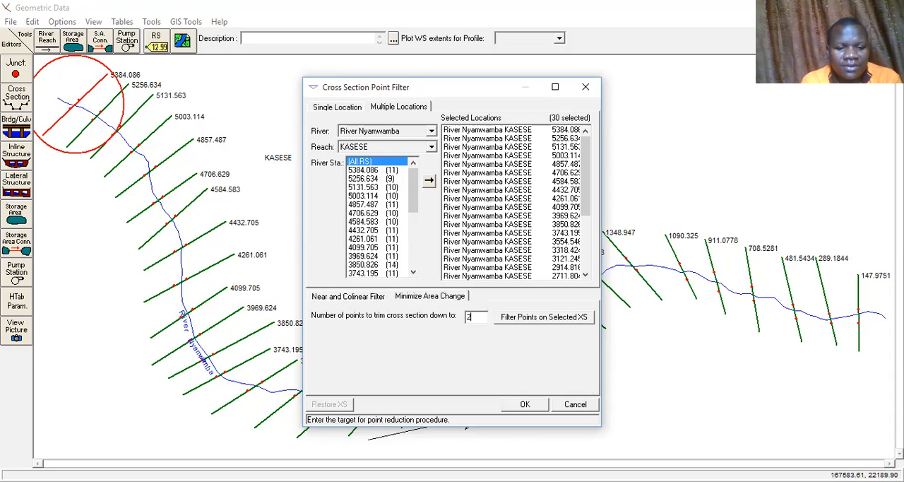
click(531, 319)
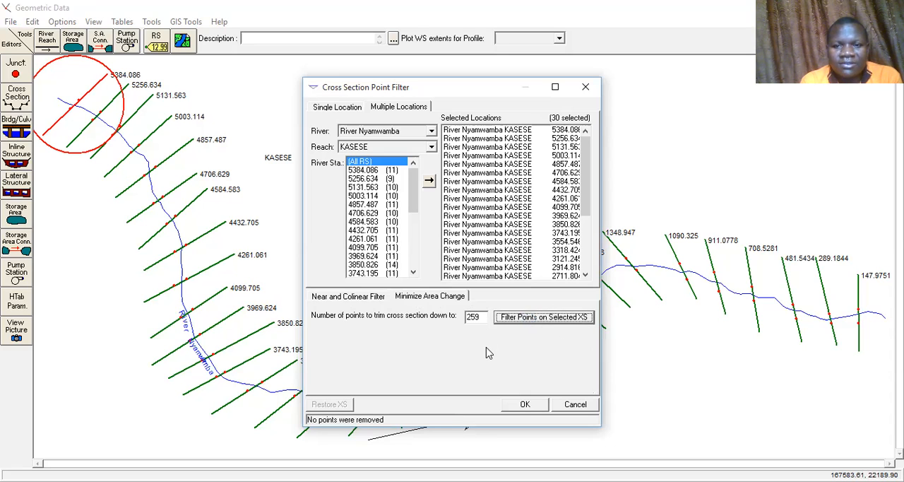
click(524, 406)
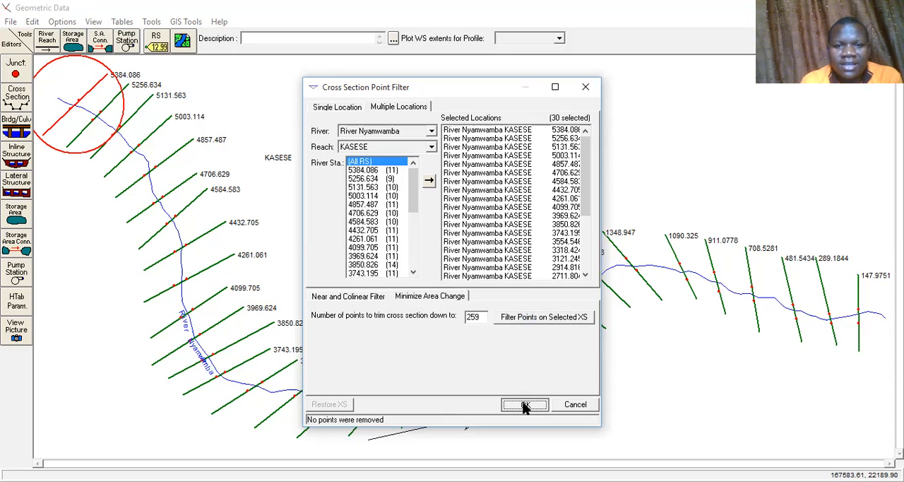
Save the geometry under the title "Geometric data" in the NyamwambaHECRAS folder.
click(16, 21)
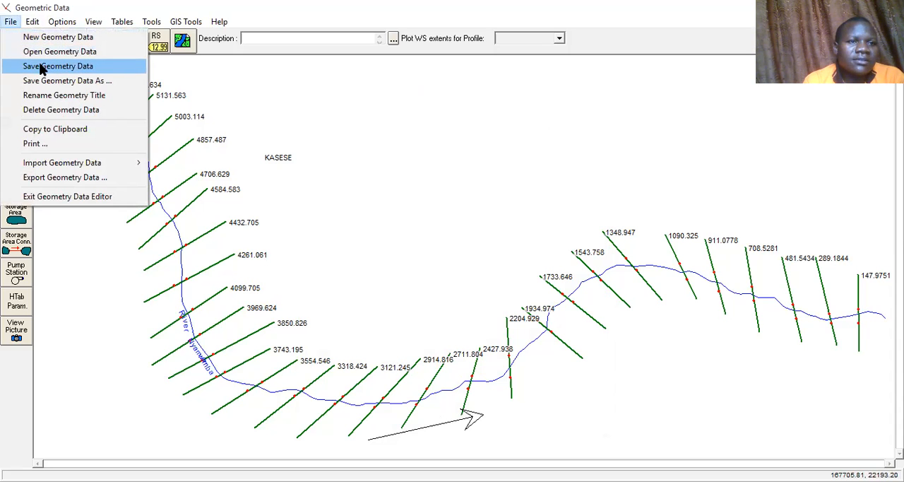
click(41, 67)
text(Geometr)
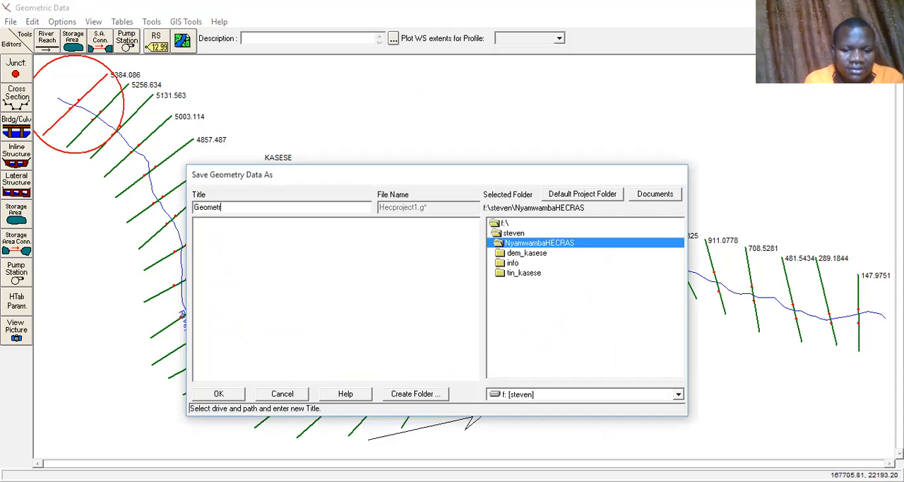
text(ic DA)
key(BackSpace)
key(BackSpace)
text(A)
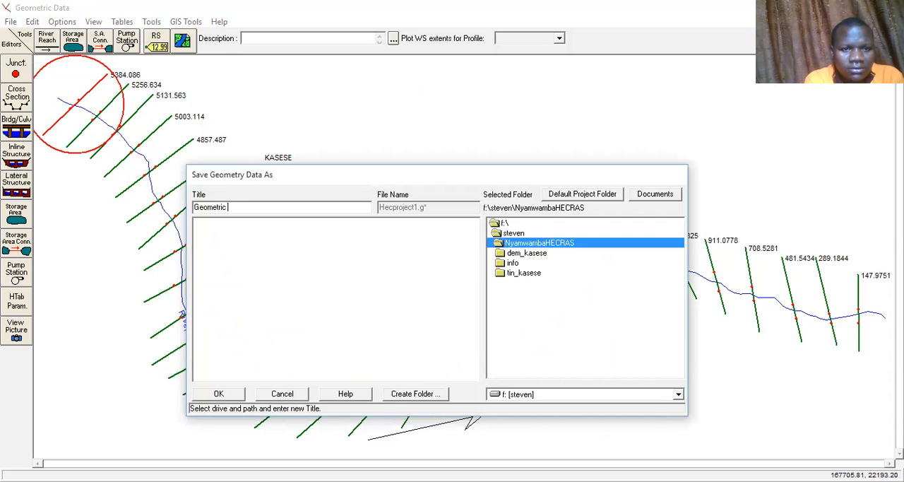
text(ata)
click(221, 394)
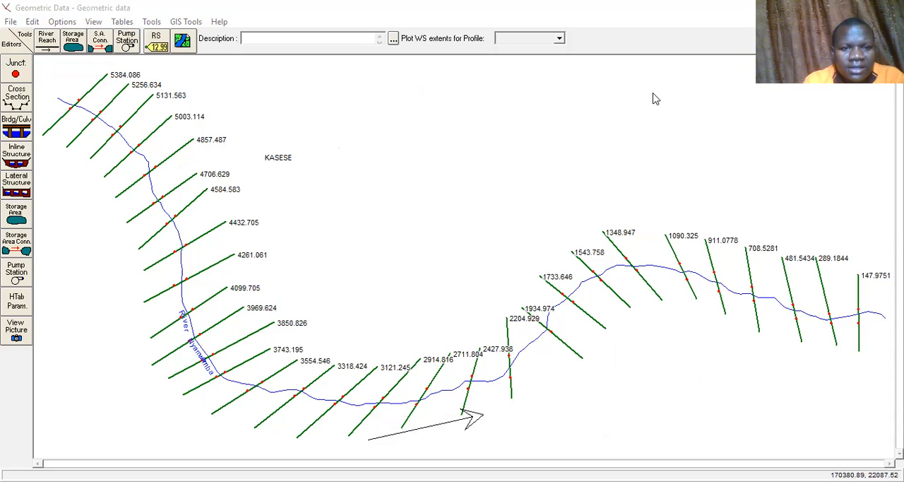
Return to the main HEC-RAS window, open the steady flow data editor and set the number of profiles to 3.
key(alt+Tab)
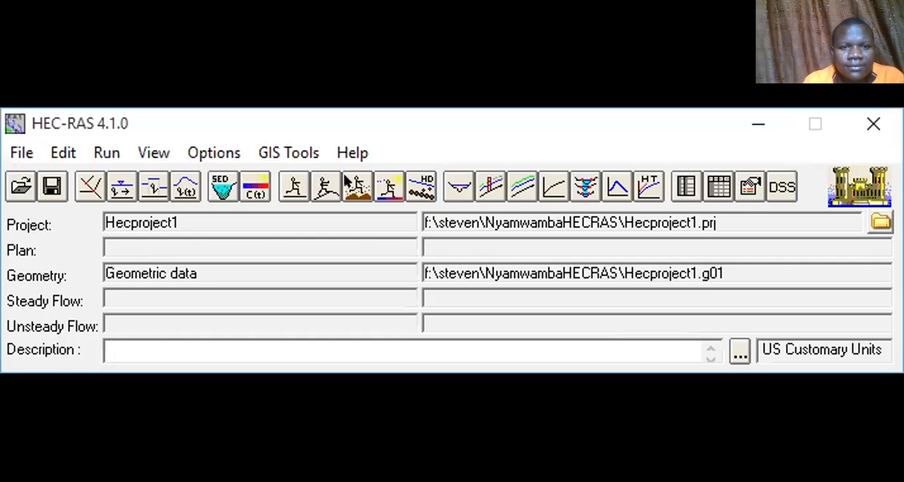
click(65, 154)
click(84, 217)
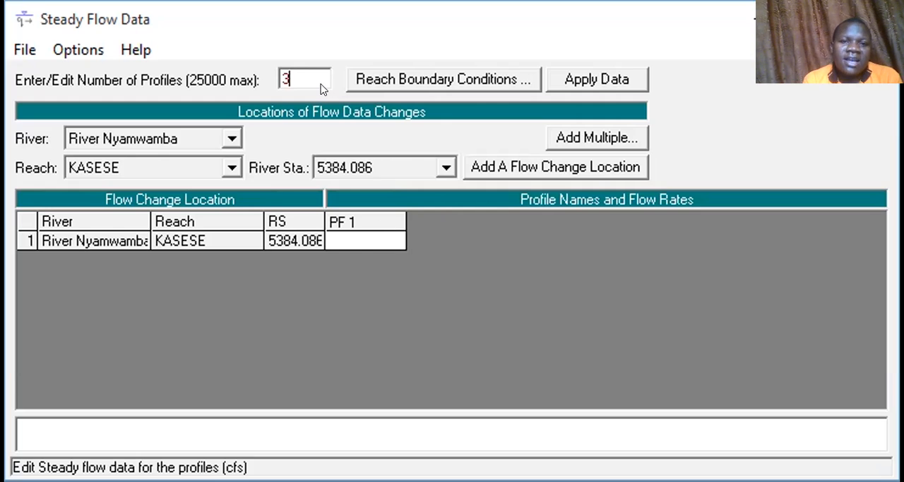
click(360, 241)
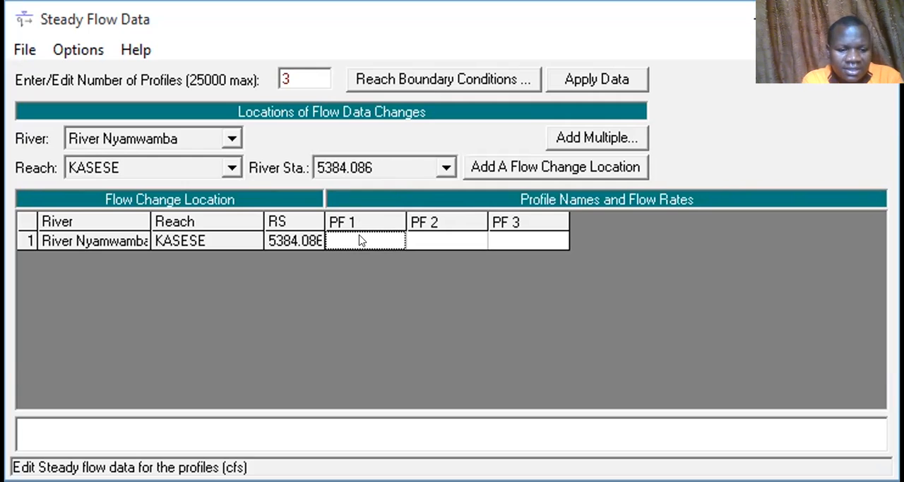
Enter flow rates of 5467 for PF 1, 6570 for PF 2 and 8000 for PF 3 at river station 5384.086.
text(2)
key(BackSpace)
text(5467)
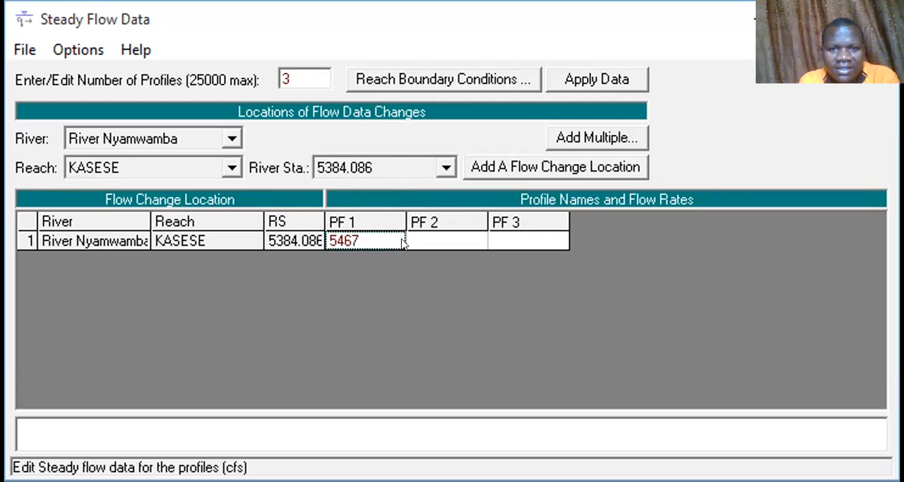
key(Tab)
text(657)
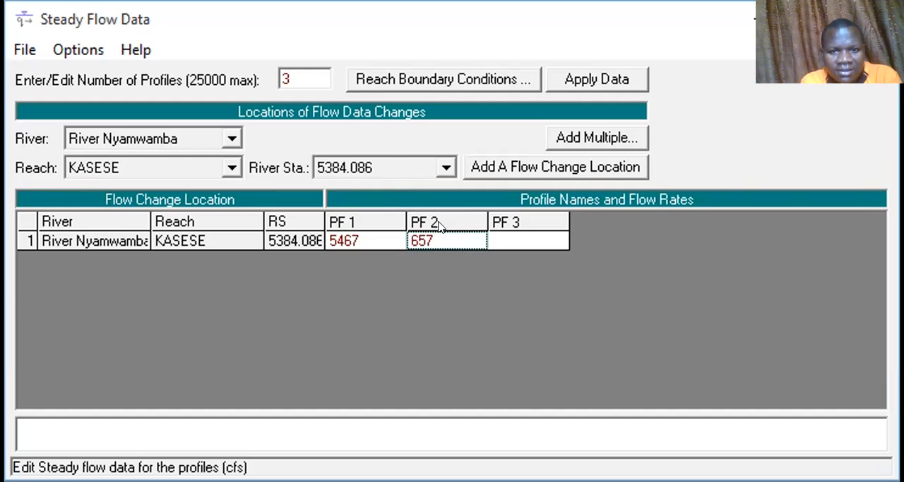
text(0)
click(512, 240)
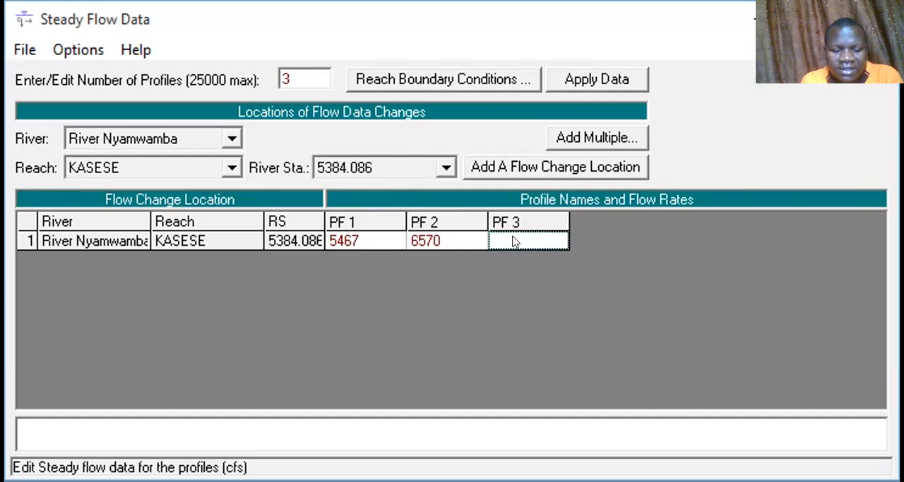
text(8000)
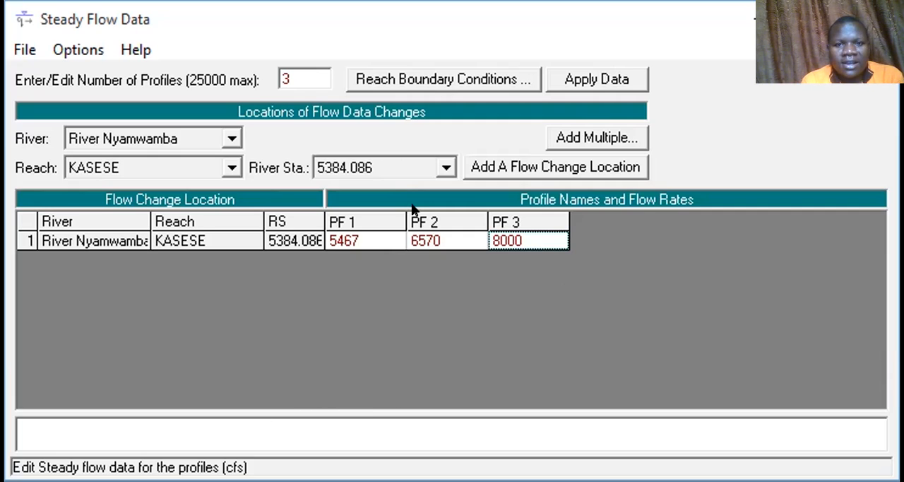
Open the reach boundary conditions and set the upstream boundary of KASESE to Normal Depth with a slope of 0.00023 for all profiles.
click(416, 81)
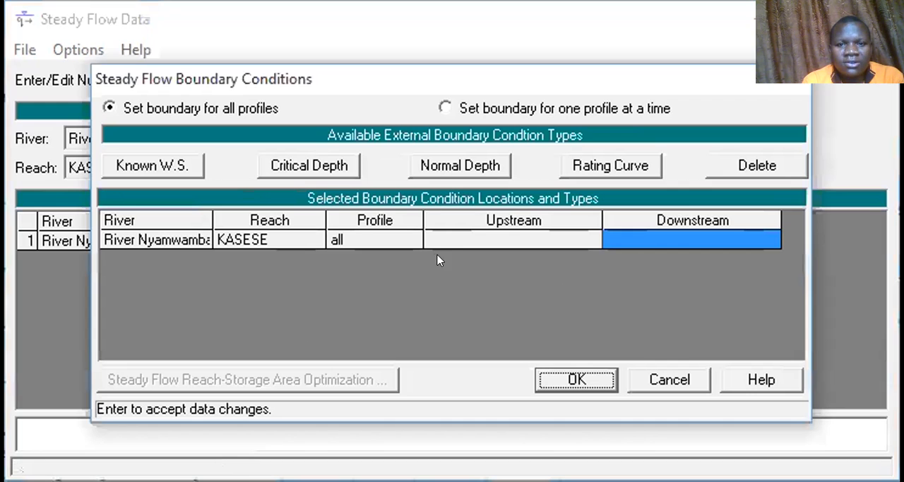
click(473, 240)
click(422, 163)
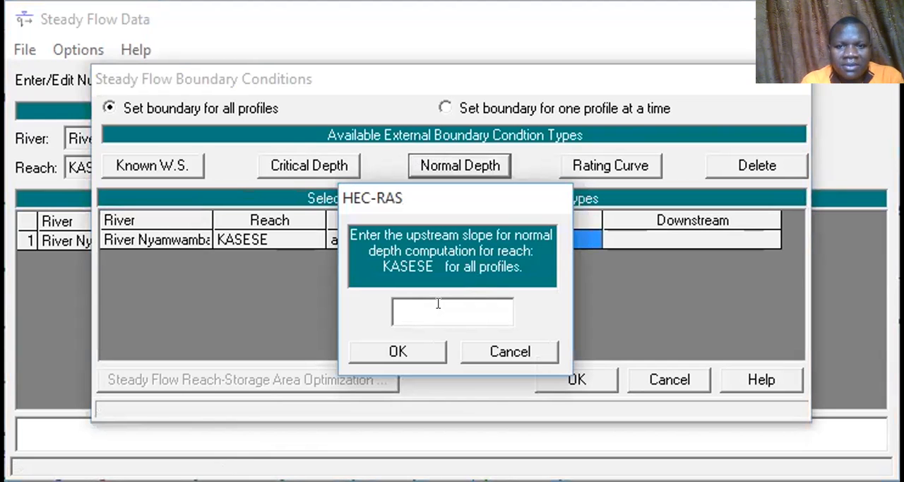
text(0.00023)
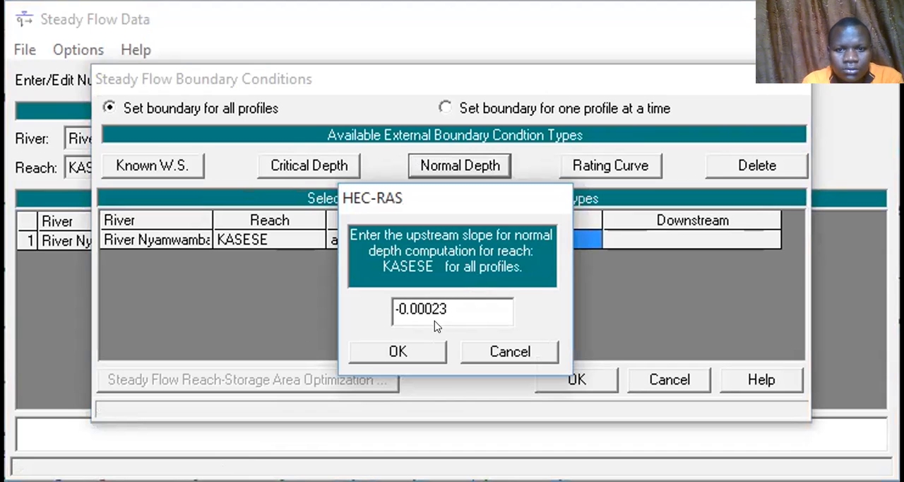
click(388, 305)
key(Delete)
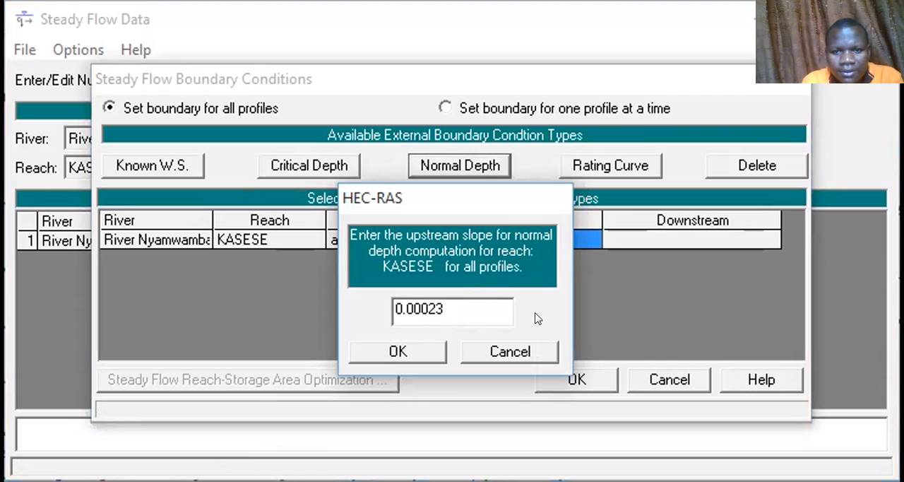
click(398, 353)
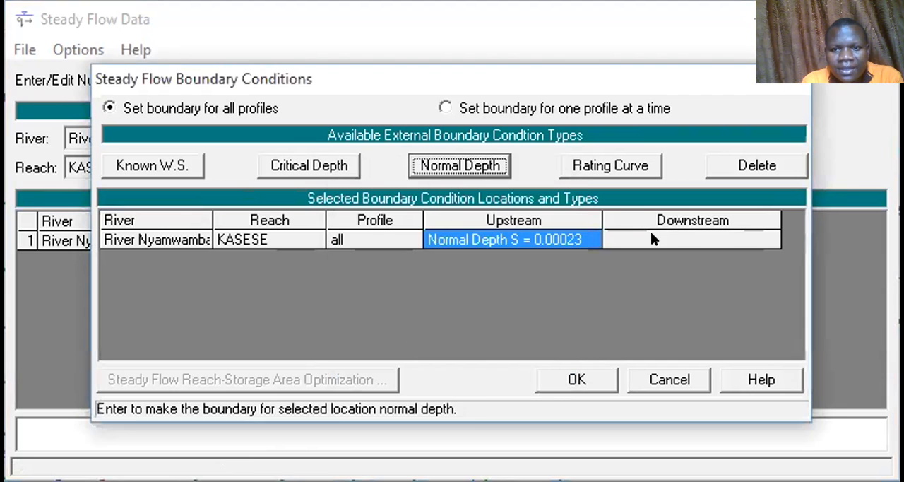
Set the downstream boundary of KASESE to Normal Depth with a slope of 0.000234 for all profiles.
click(636, 235)
click(420, 165)
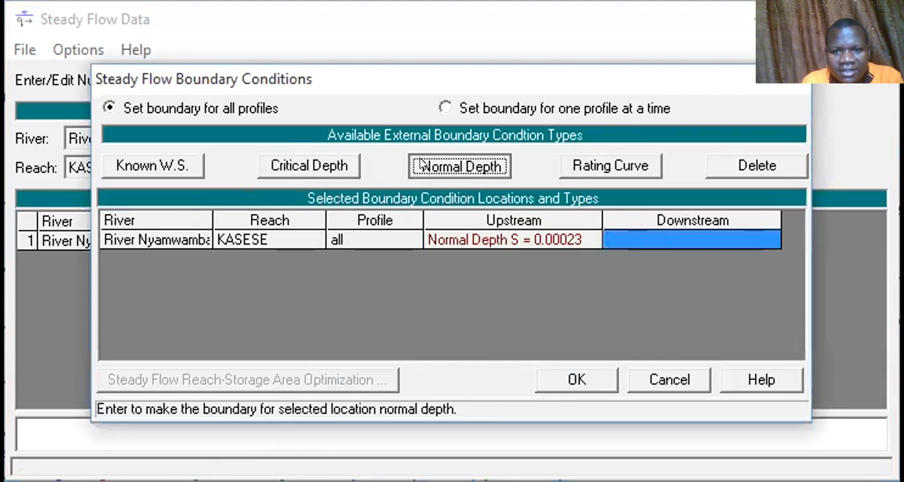
text(0.0)
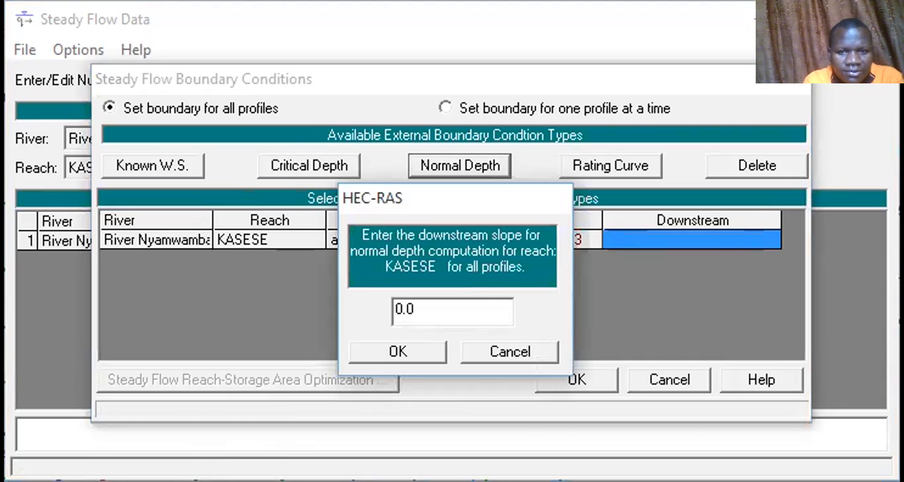
text(000)
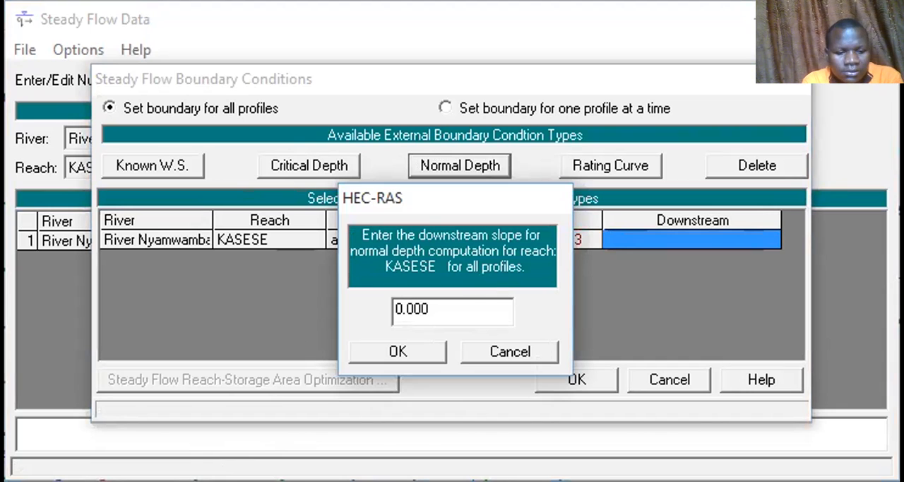
text(234)
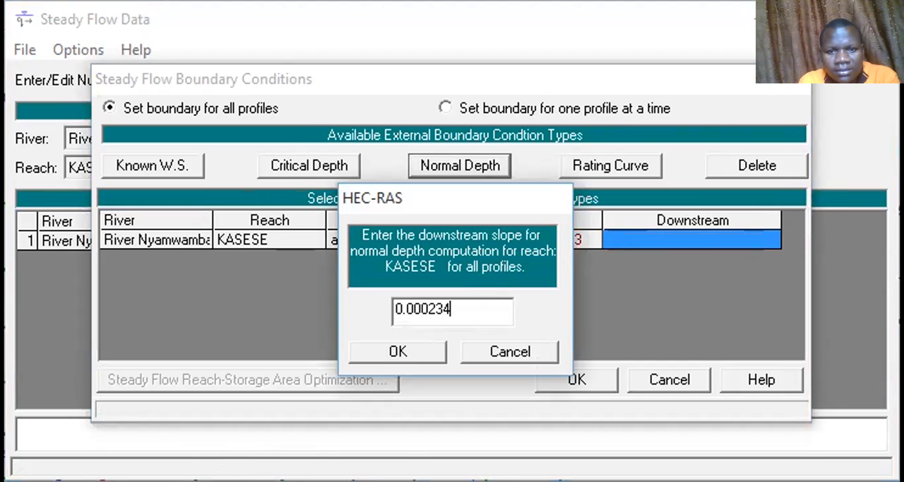
click(401, 349)
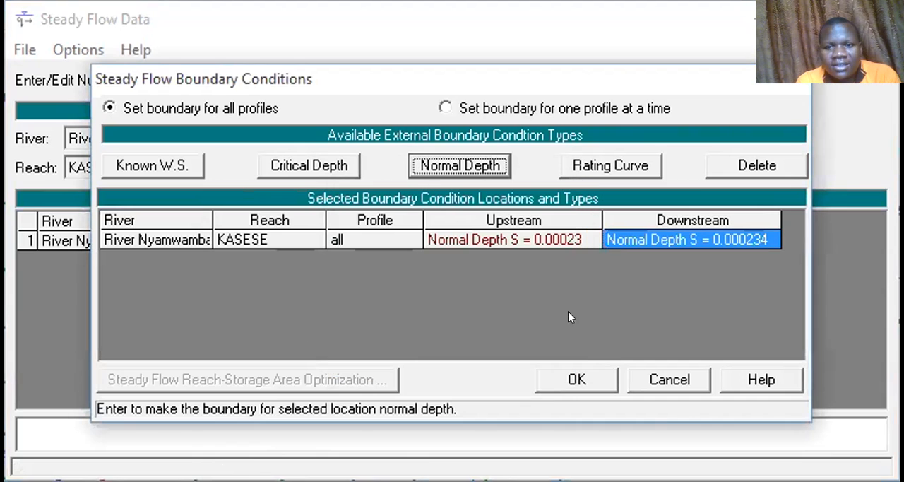
Accept the boundary conditions, apply the flow data, and save it under the title "steady flow data" in the NyamwambaHECRAS folder.
click(613, 366)
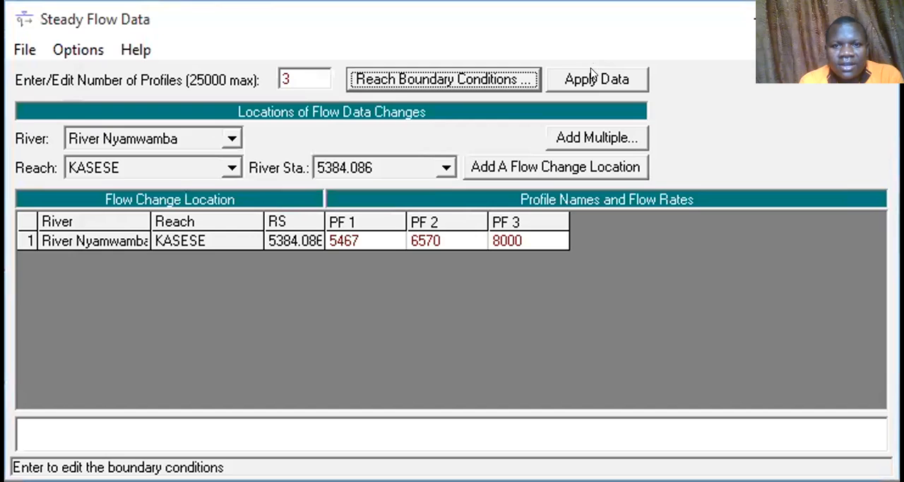
click(592, 75)
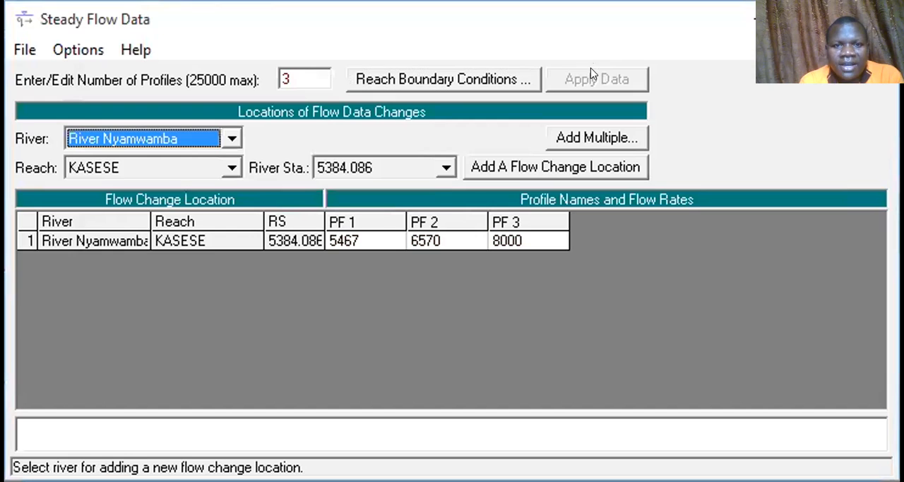
click(24, 48)
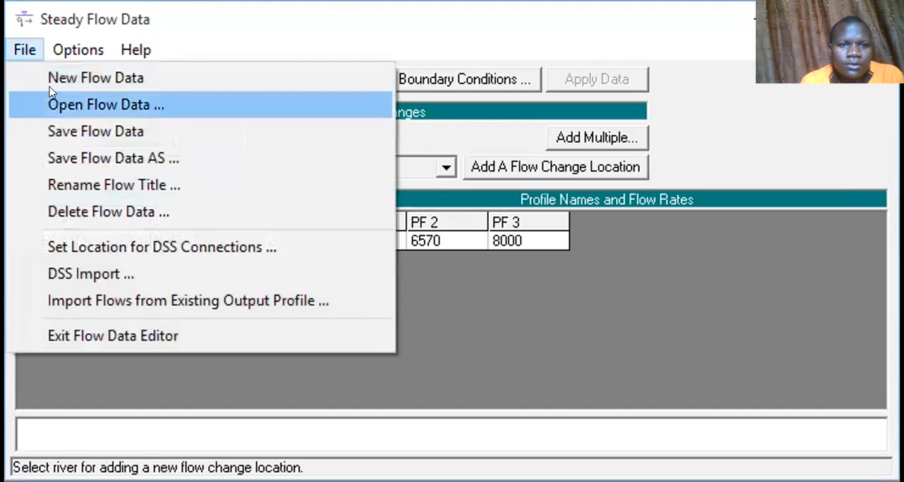
click(70, 131)
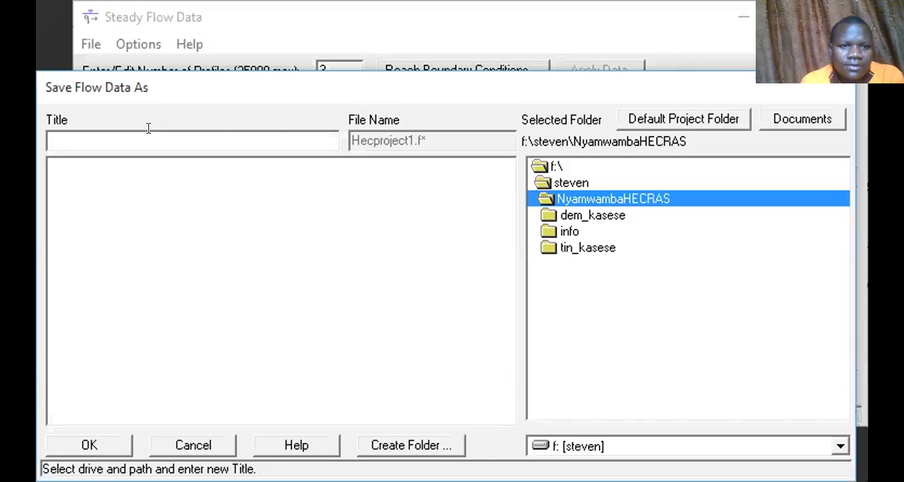
text(stead)
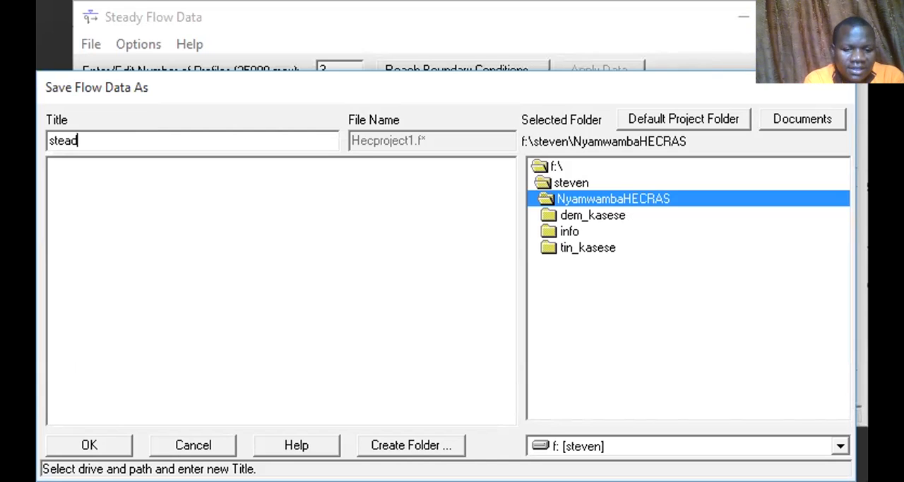
text(y flow data)
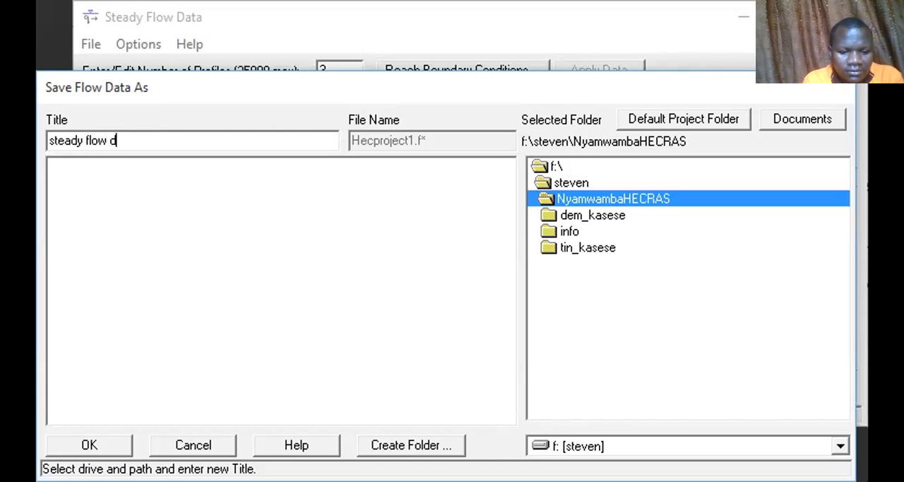
click(90, 444)
key(Return)
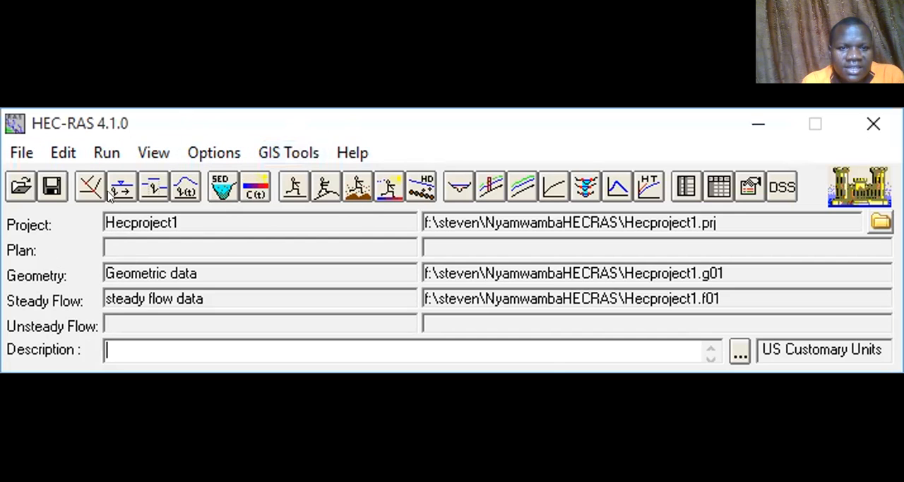
Run the steady flow analysis using the saved geometry and steady flow data.
click(104, 154)
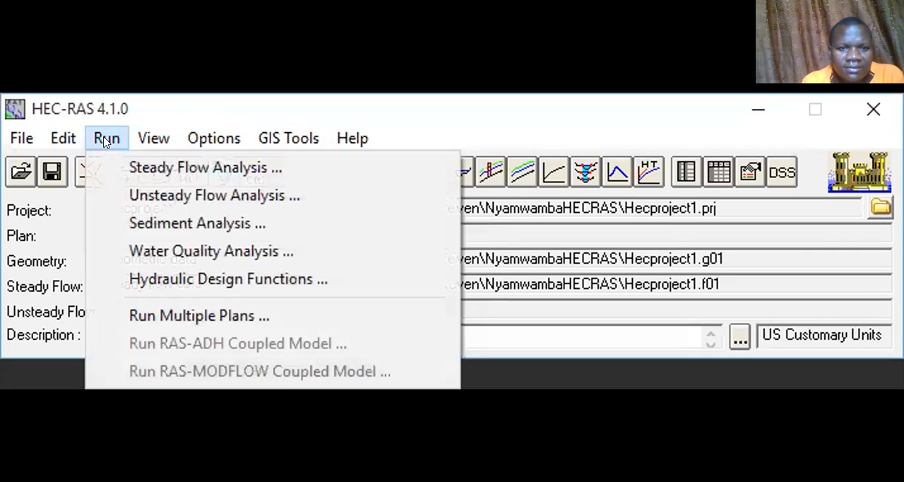
click(149, 167)
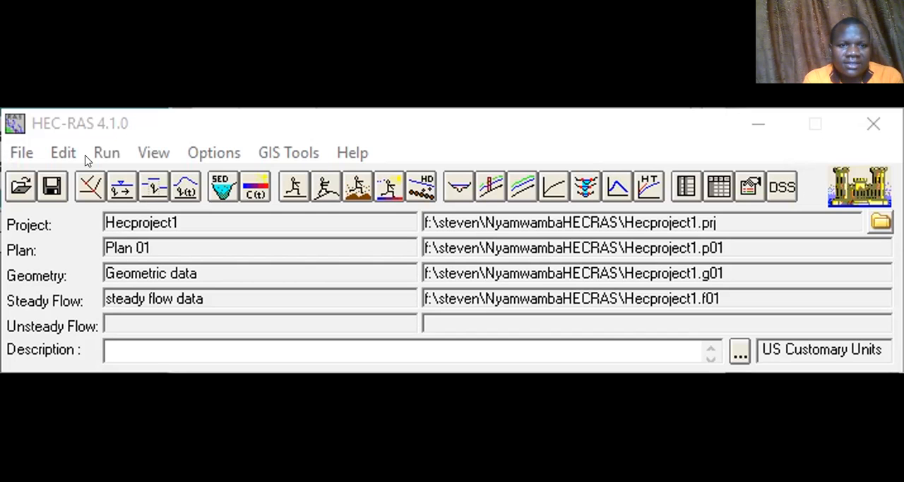
click(106, 152)
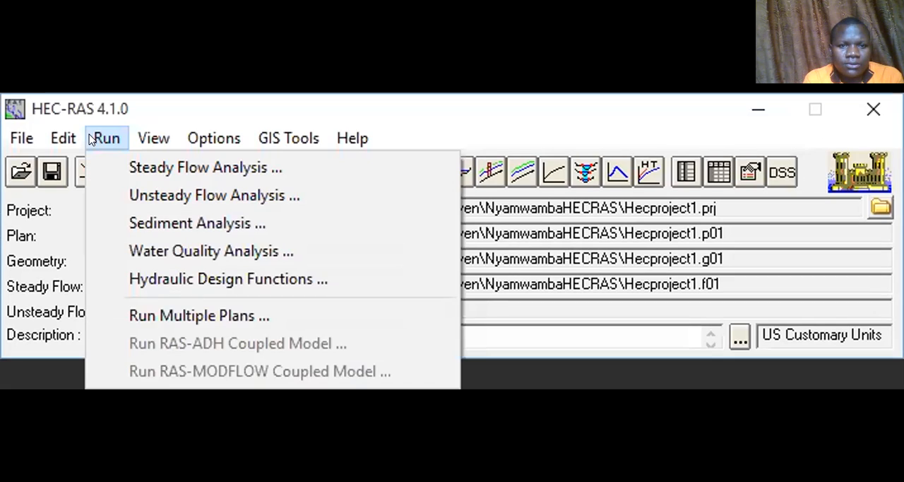
mouse_move(131, 157)
mouse_move(177, 41)
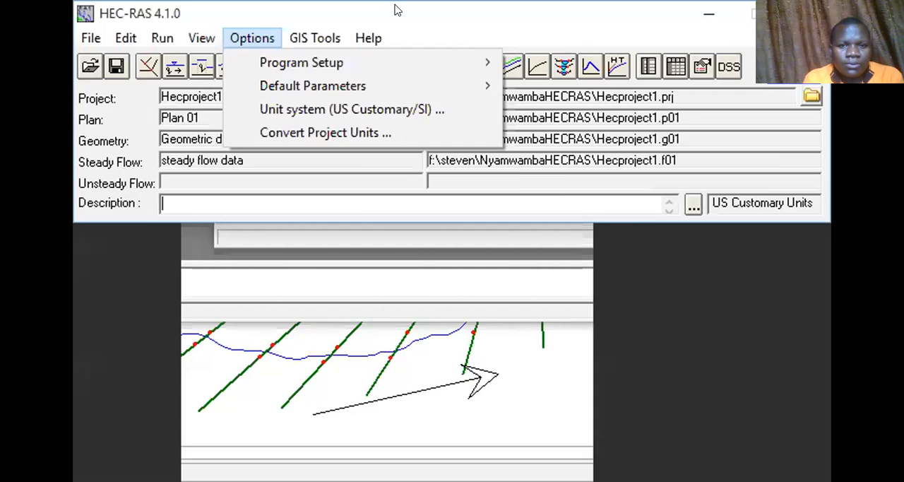
click(386, 112)
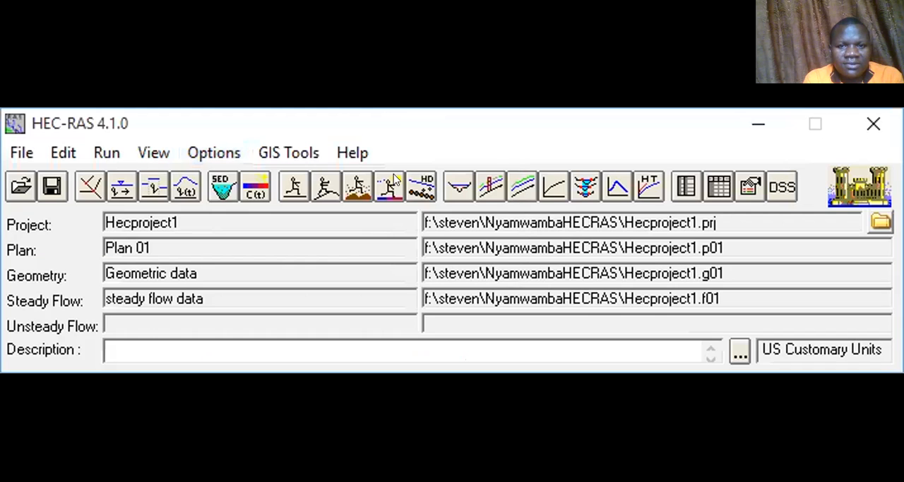
View the cross-section plot of the KASESE reach at river station 5384.086 and close it.
click(459, 186)
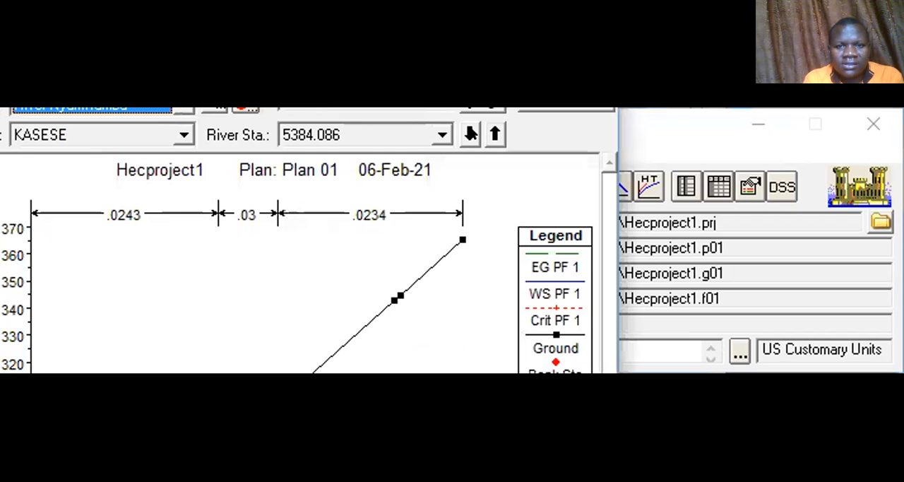
click(588, 55)
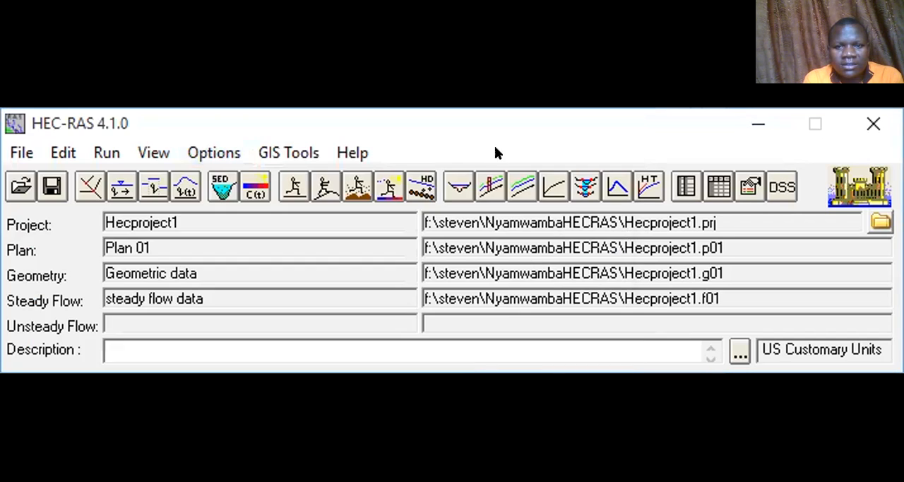
Open the X-Y-Z perspective plot and shift the displayed reach to river stations 5003.114 upstream through 481.5434 downstream.
click(575, 182)
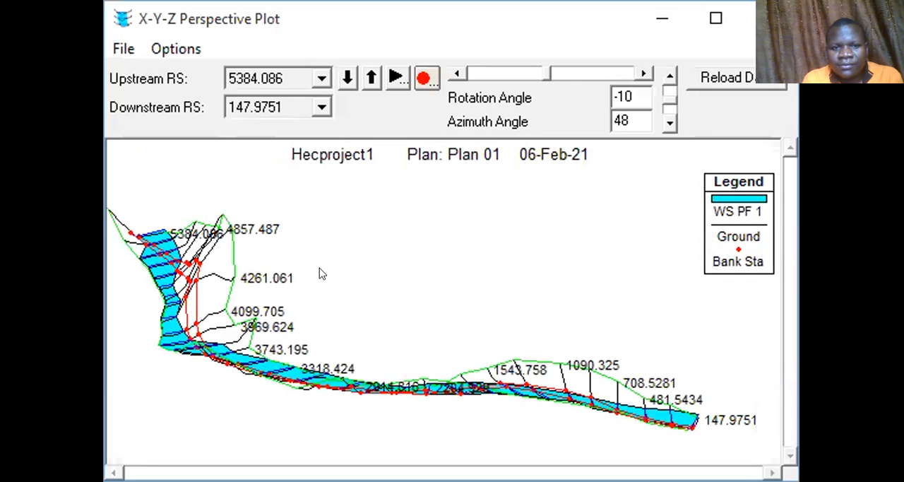
click(372, 79)
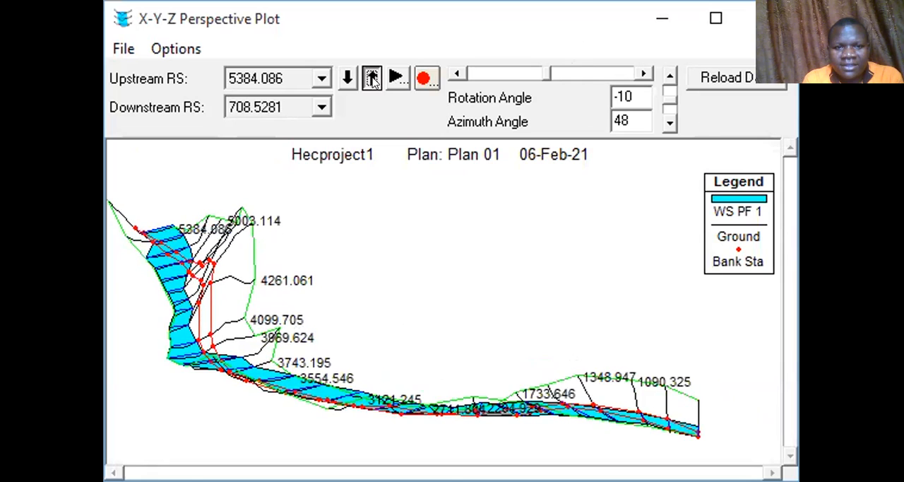
click(347, 79)
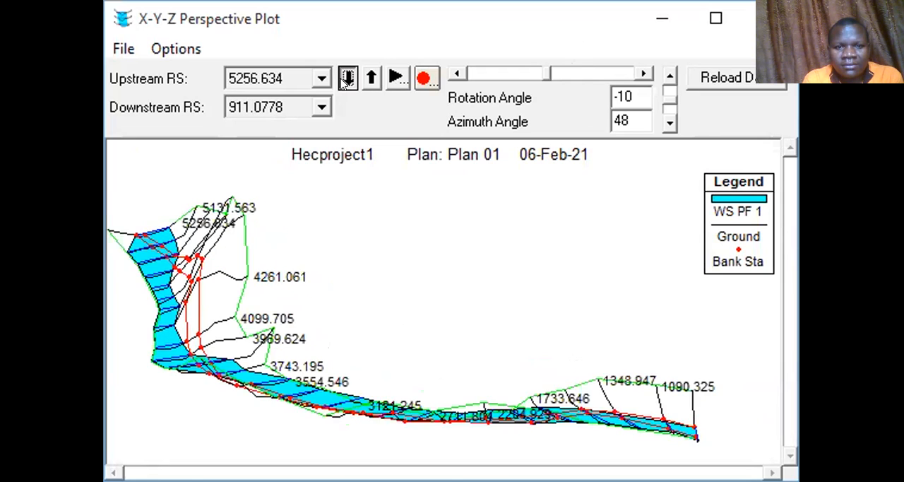
click(347, 79)
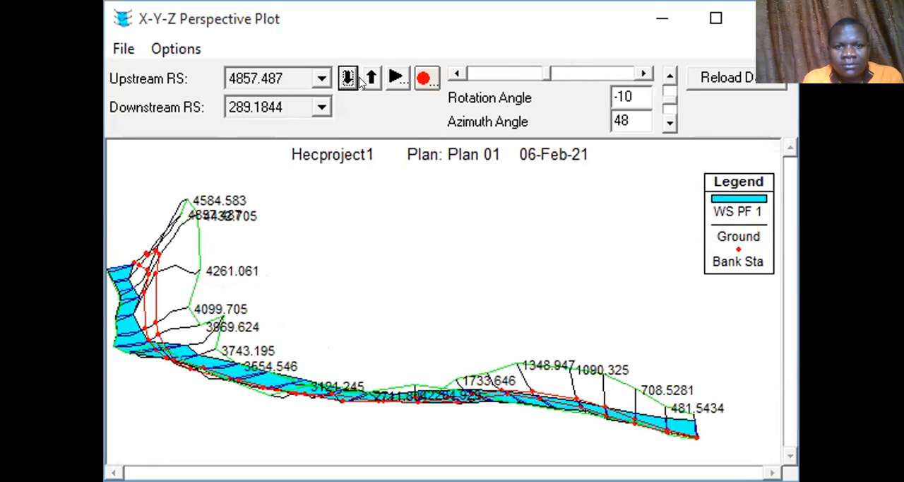
click(361, 80)
click(322, 107)
click(322, 107)
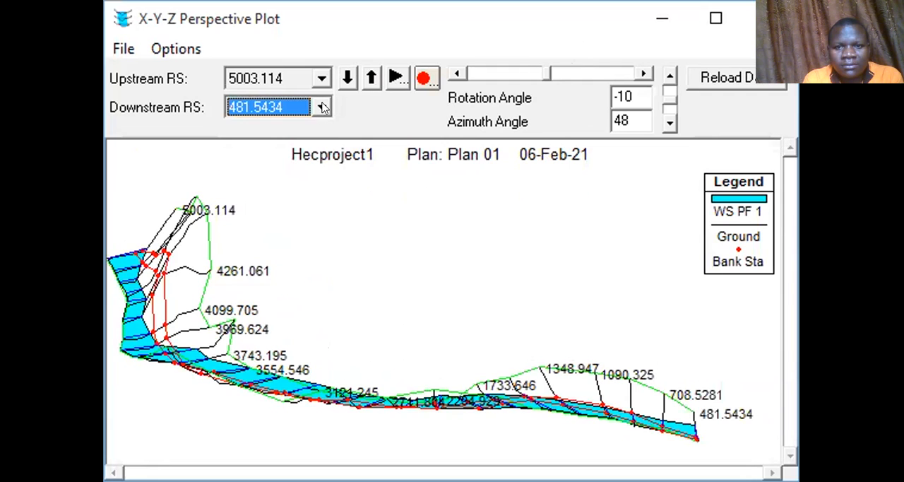
Examine the PF 1 water surface in the perspective plot at different azimuth angles, including 57, 39 and 90.
click(666, 124)
click(666, 123)
click(666, 123)
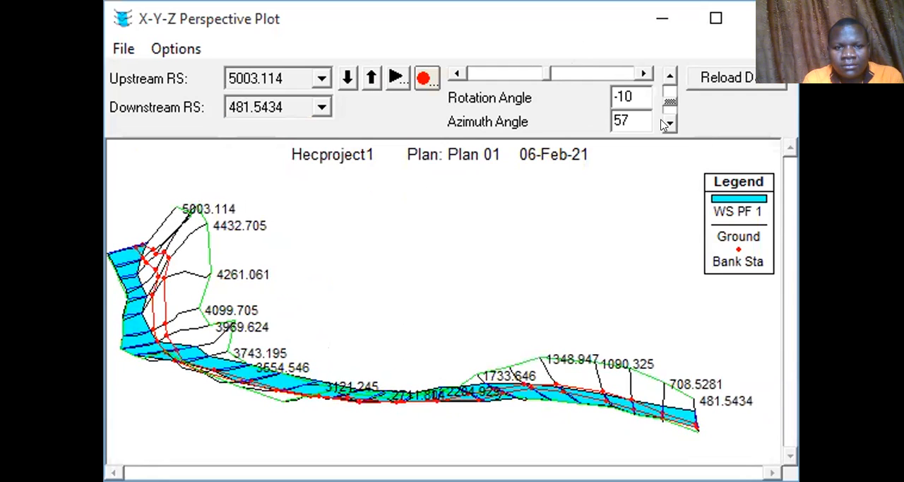
click(665, 90)
click(666, 90)
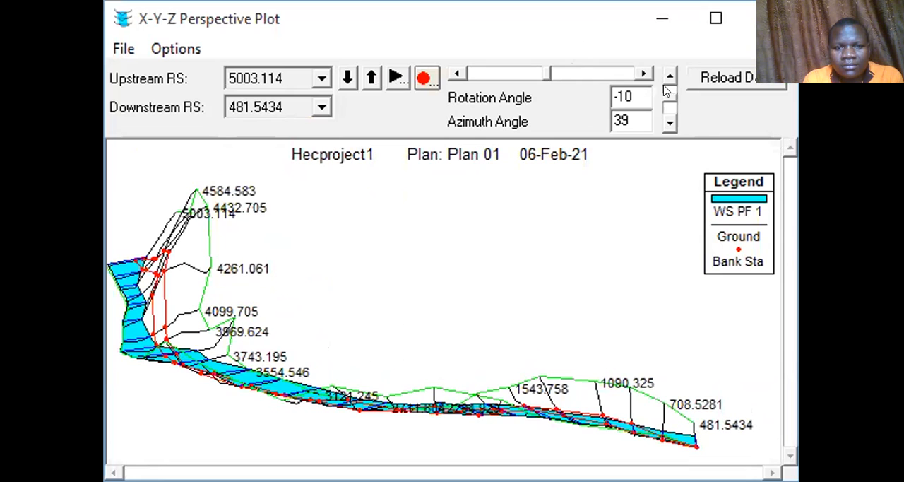
click(664, 121)
click(665, 122)
click(664, 121)
click(664, 121)
click(664, 122)
click(664, 121)
click(665, 121)
click(665, 121)
click(664, 122)
click(664, 121)
click(664, 121)
click(664, 121)
click(664, 121)
click(664, 121)
click(664, 122)
click(664, 122)
click(664, 122)
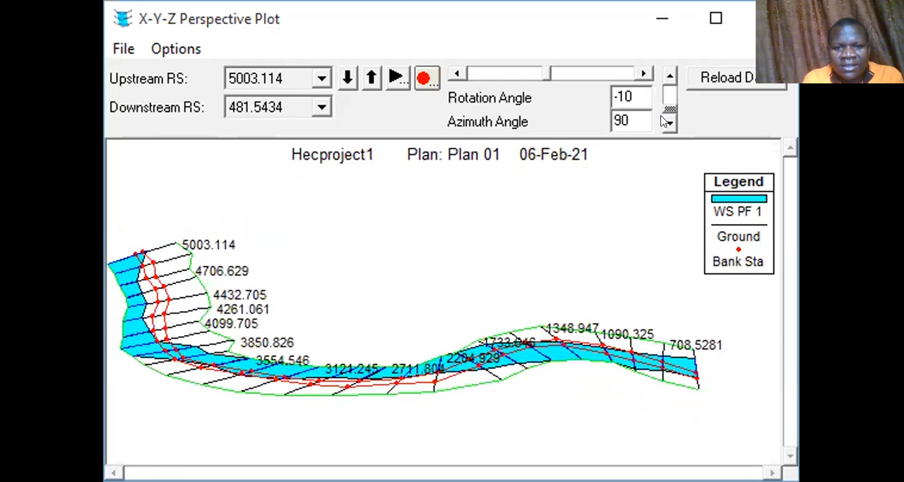
click(665, 86)
click(666, 86)
click(666, 86)
click(666, 87)
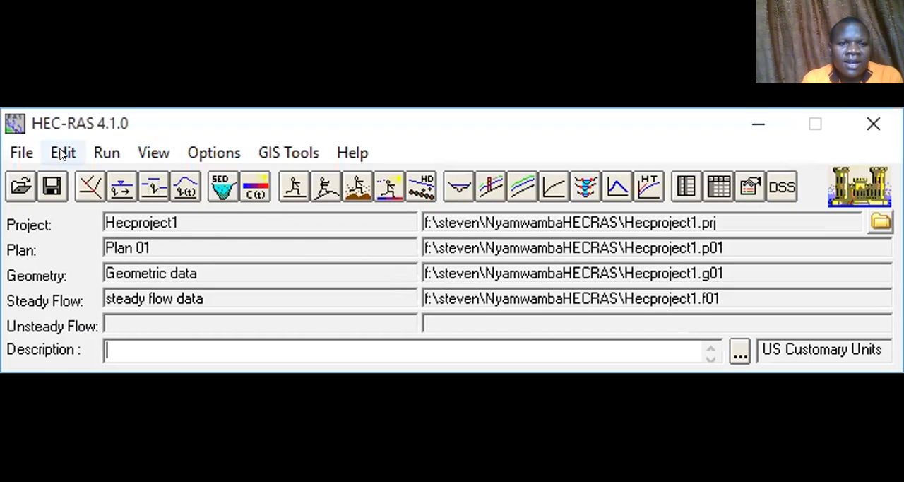
Export the GIS data to Hecproject1.RASexport.sdf with water surface extents included and profiles PF 1, PF 2 and PF 3 selected.
click(63, 153)
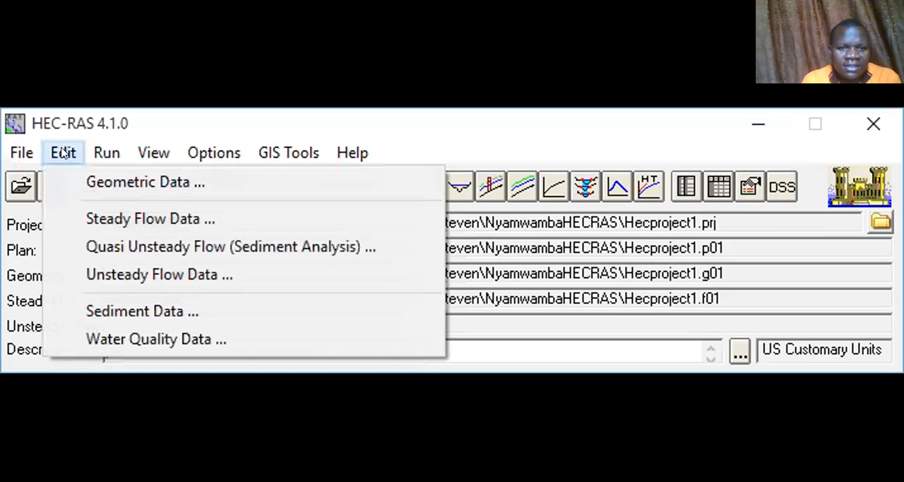
click(20, 153)
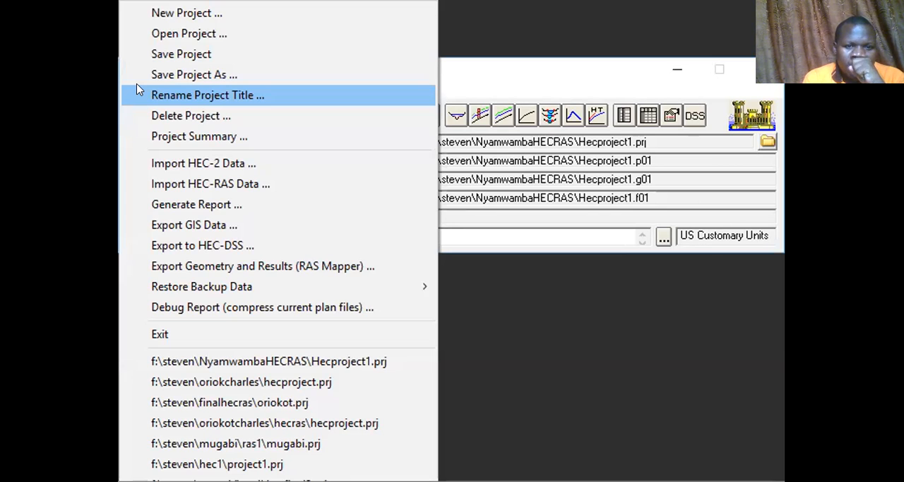
click(213, 220)
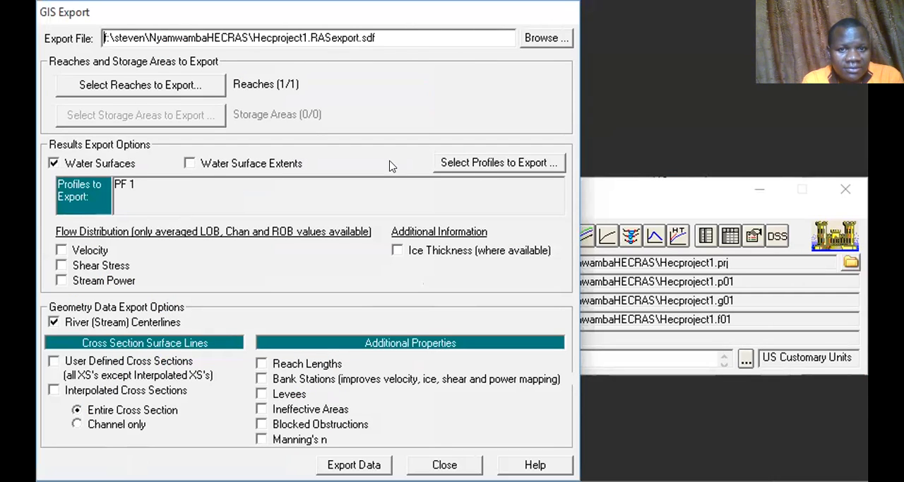
click(205, 163)
click(478, 172)
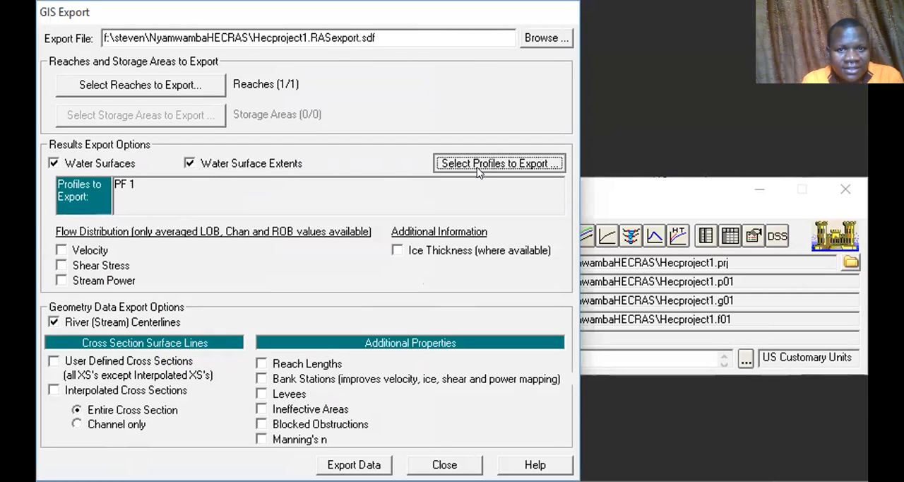
click(440, 361)
click(556, 381)
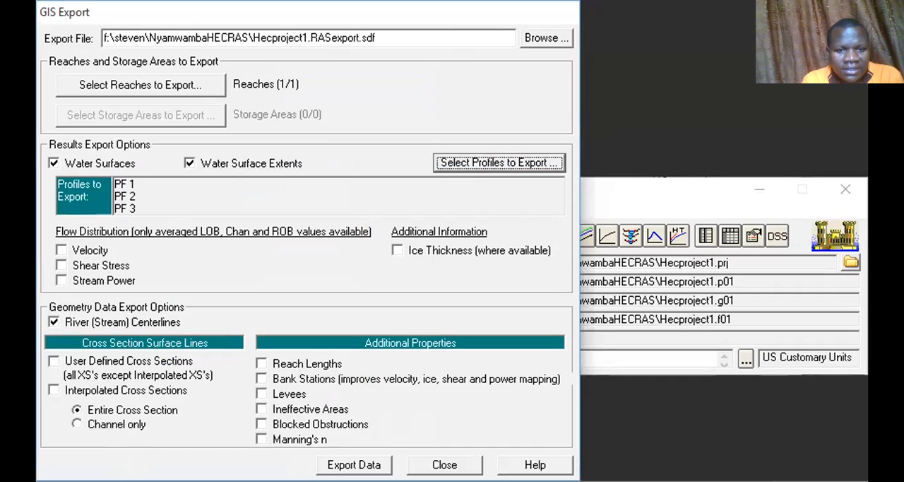
click(354, 464)
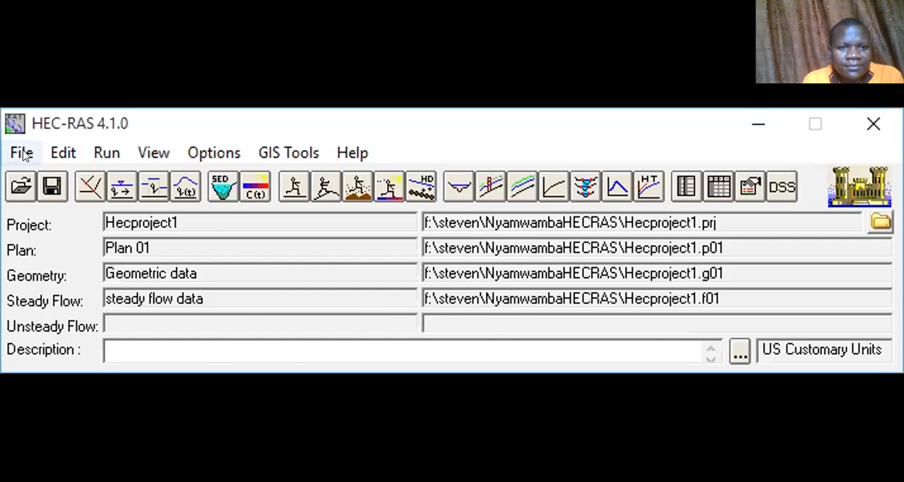
click(21, 151)
click(522, 90)
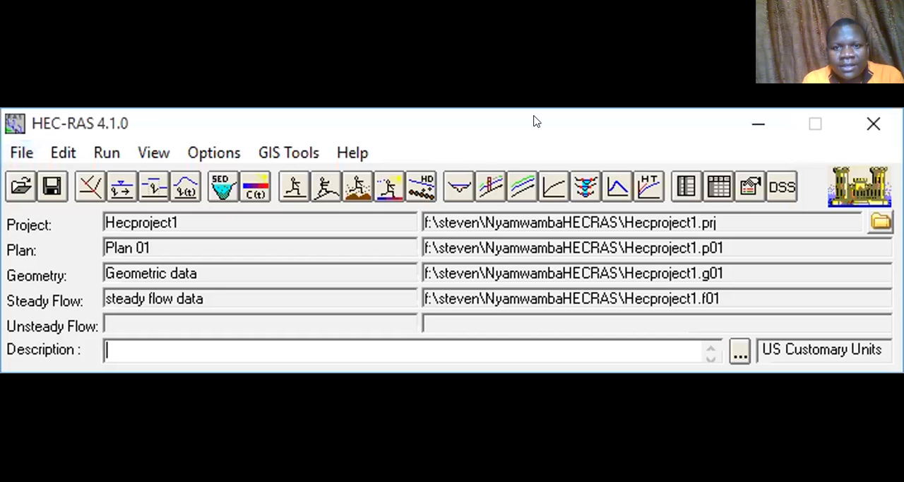